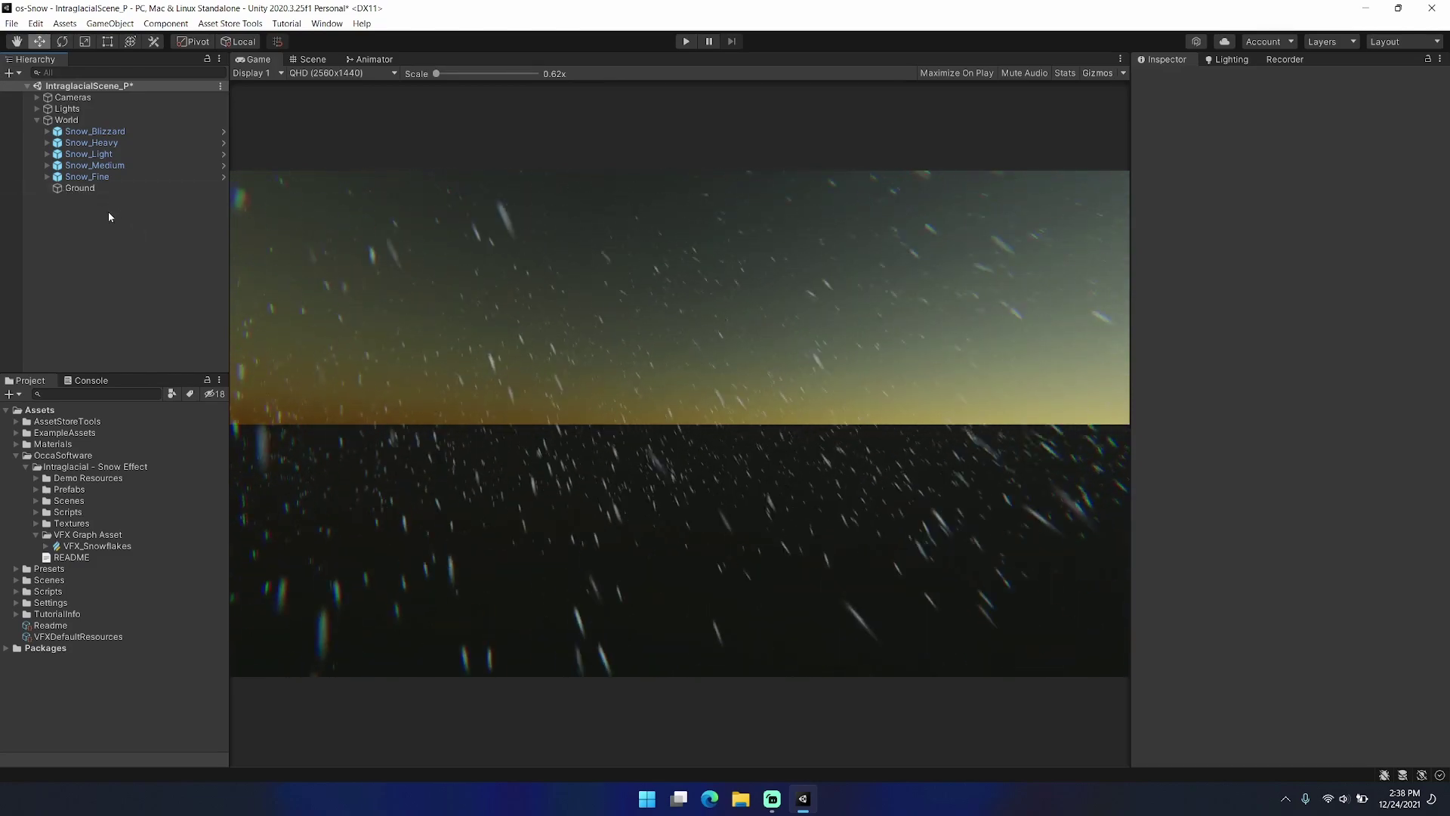
Look through the five snow prefabs under World, from Snow_Blizzard to Snow_Fine.
left_click(106, 178)
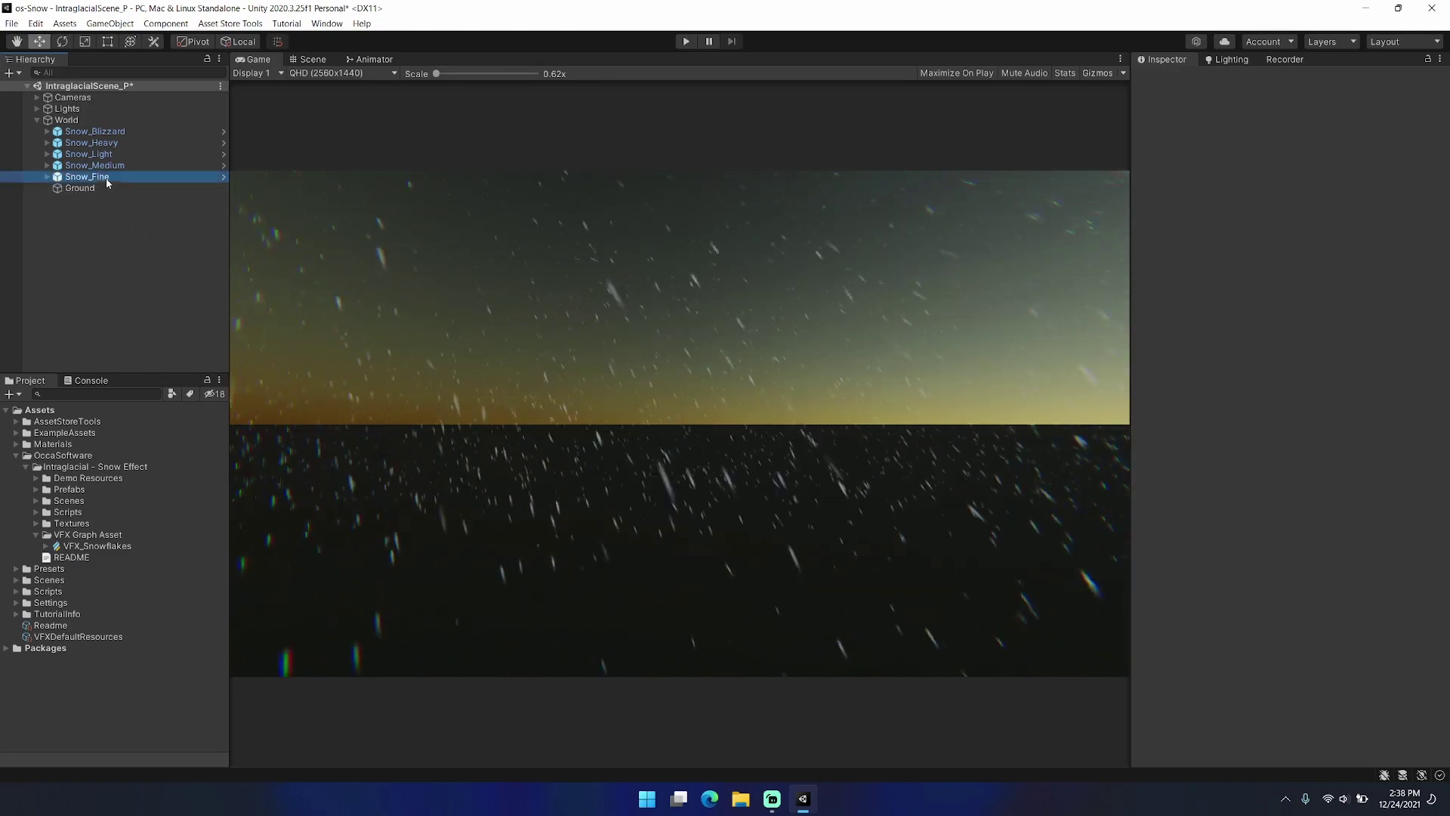
left_click(125, 133, "shift")
left_click(115, 248)
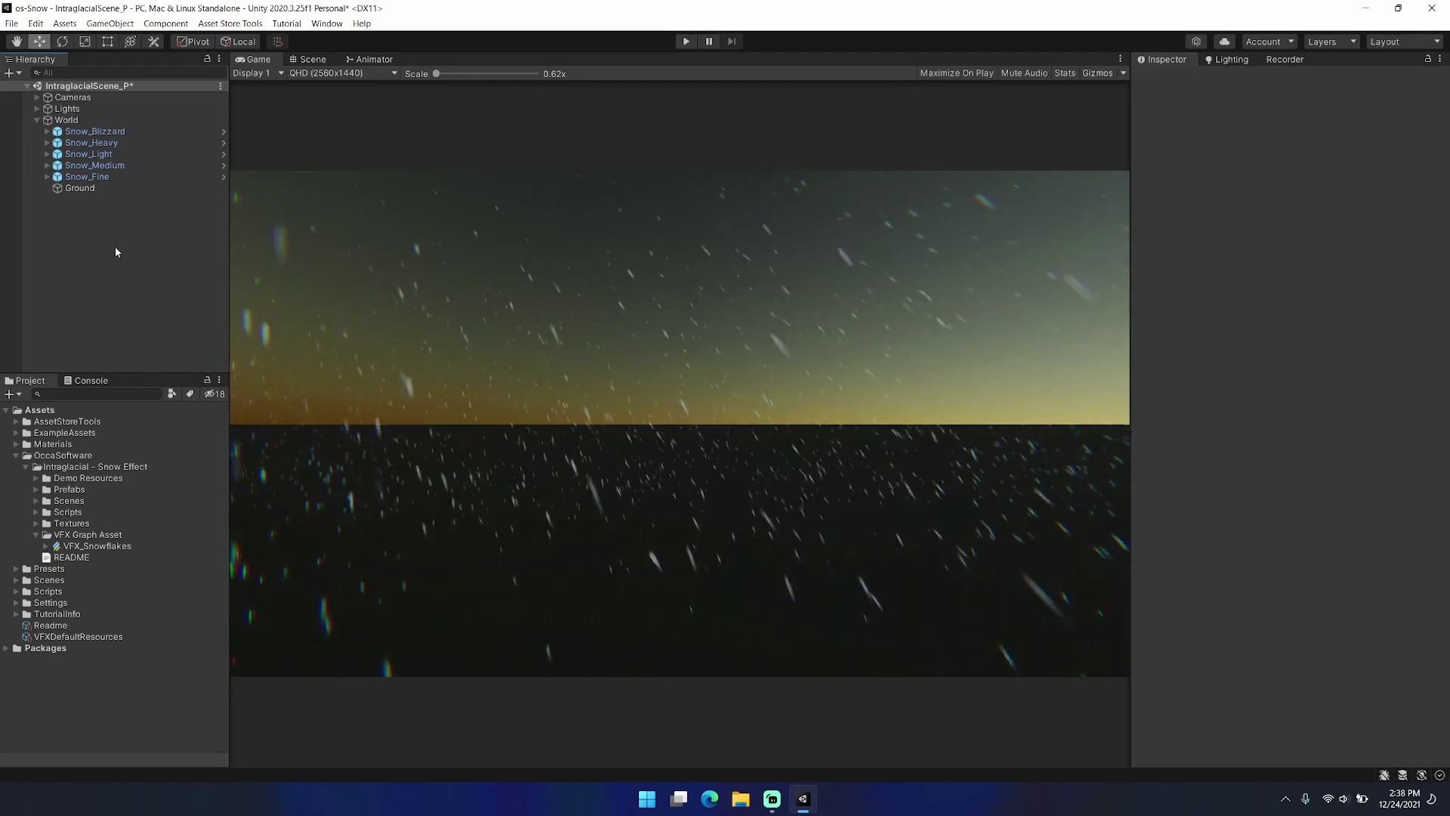
left_click(113, 155)
left_click(113, 143)
left_click(120, 155)
left_click(106, 166)
left_click(98, 177)
left_click(103, 233)
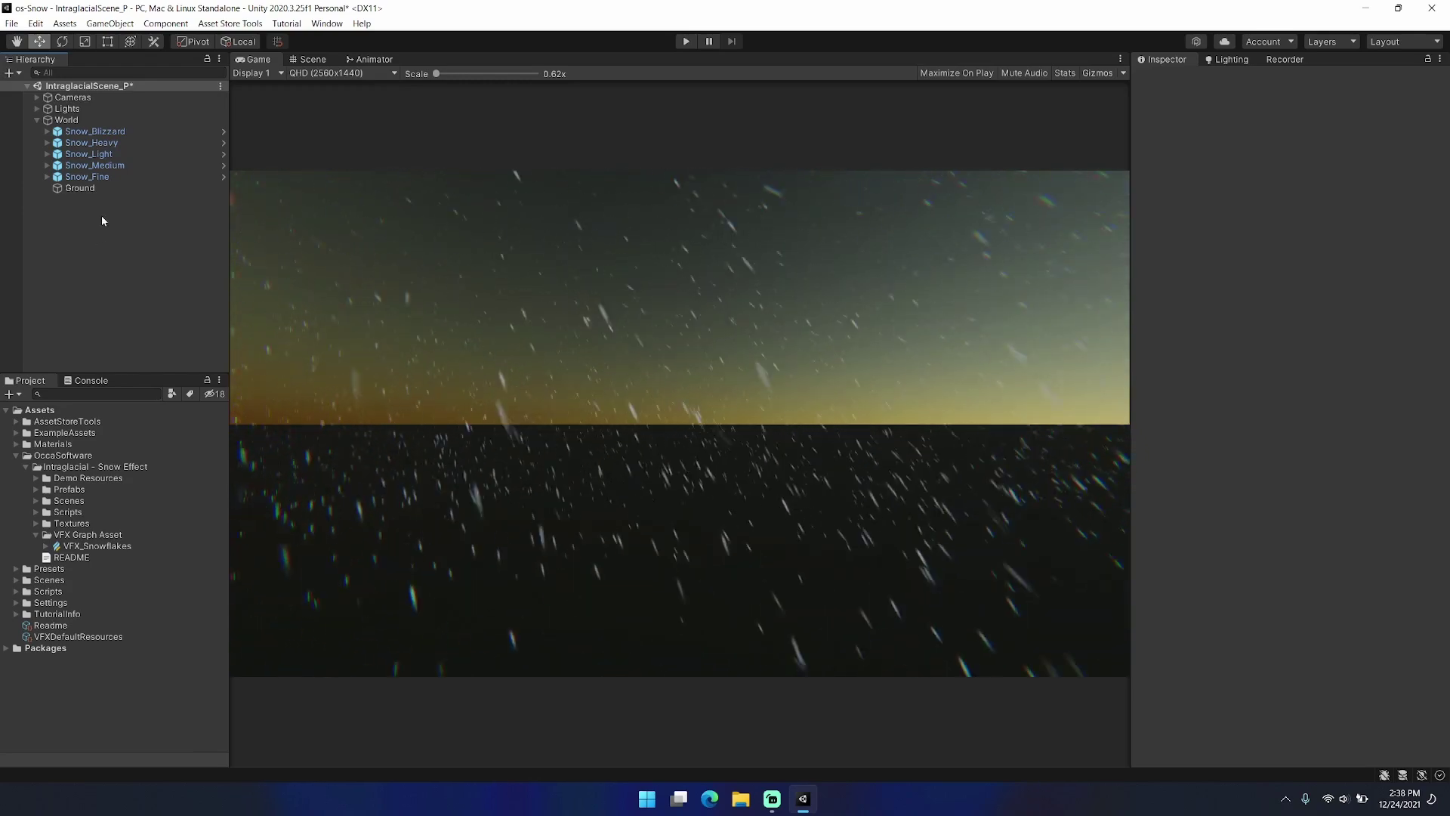
Expand the Cameras group and set the Main Camera's X position to 120.
left_click(37, 97)
left_click(91, 109)
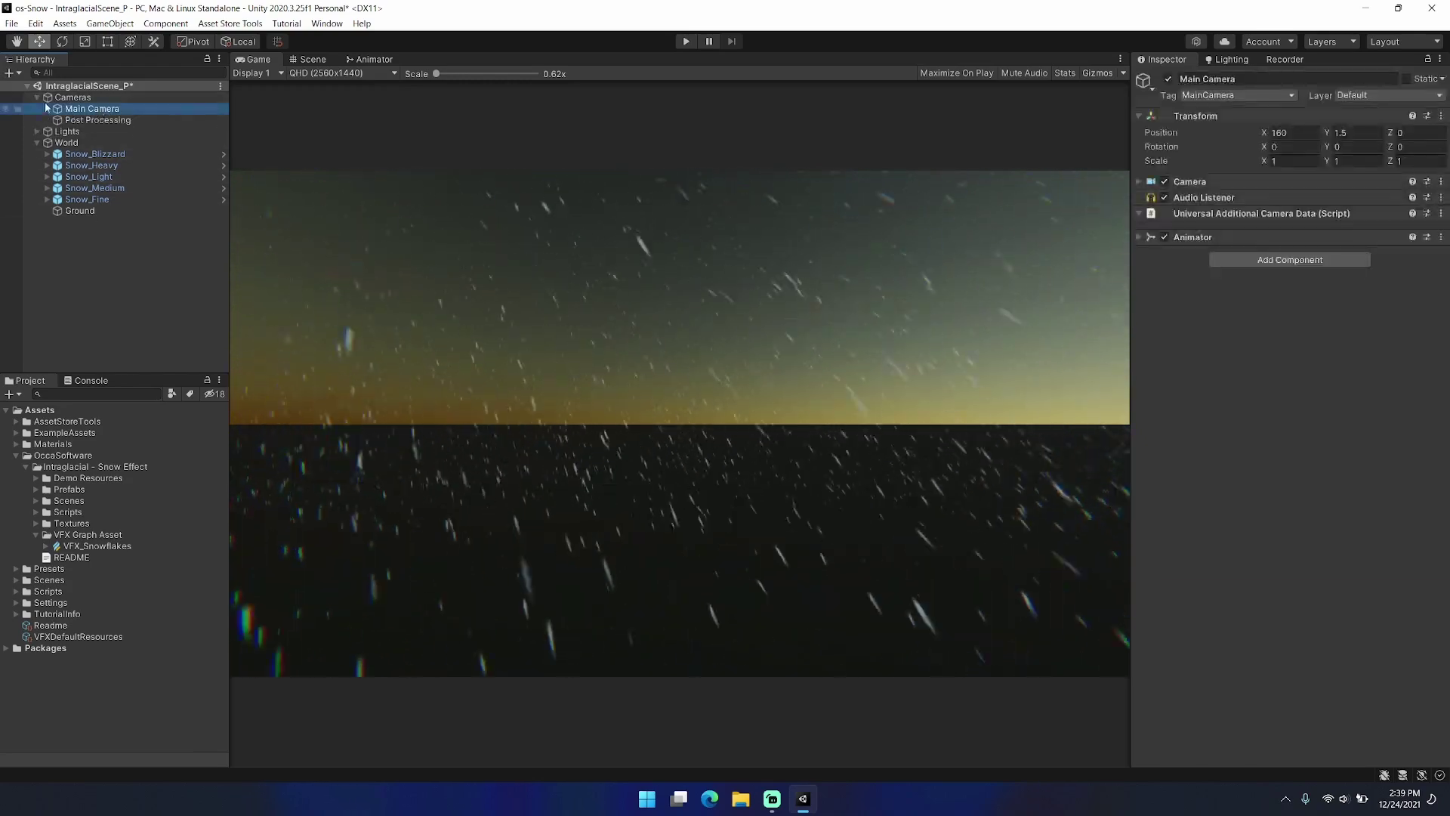
left_click(37, 97)
left_click(96, 261)
left_click(37, 98)
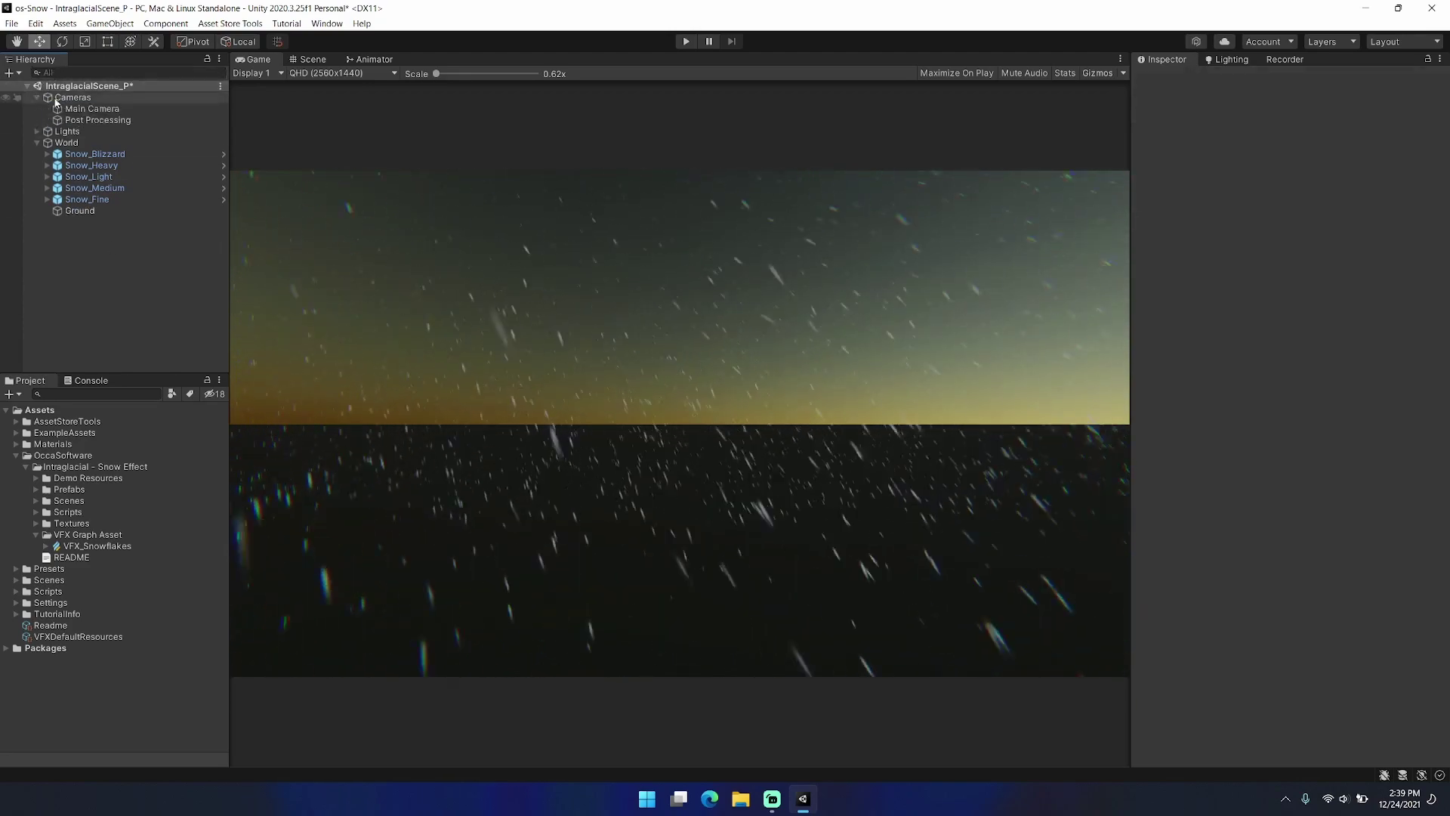
left_click(92, 108)
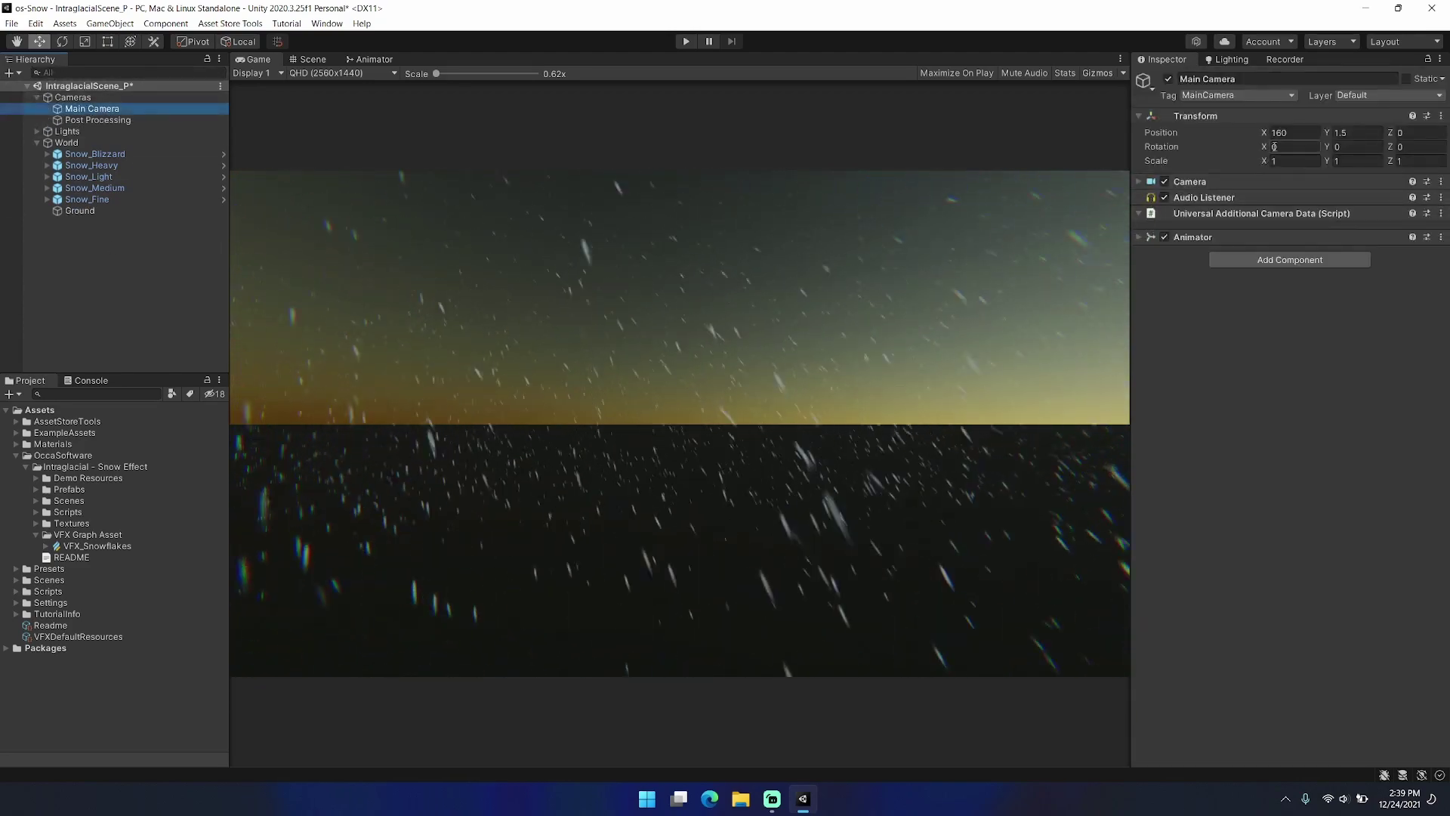
left_click(1298, 134)
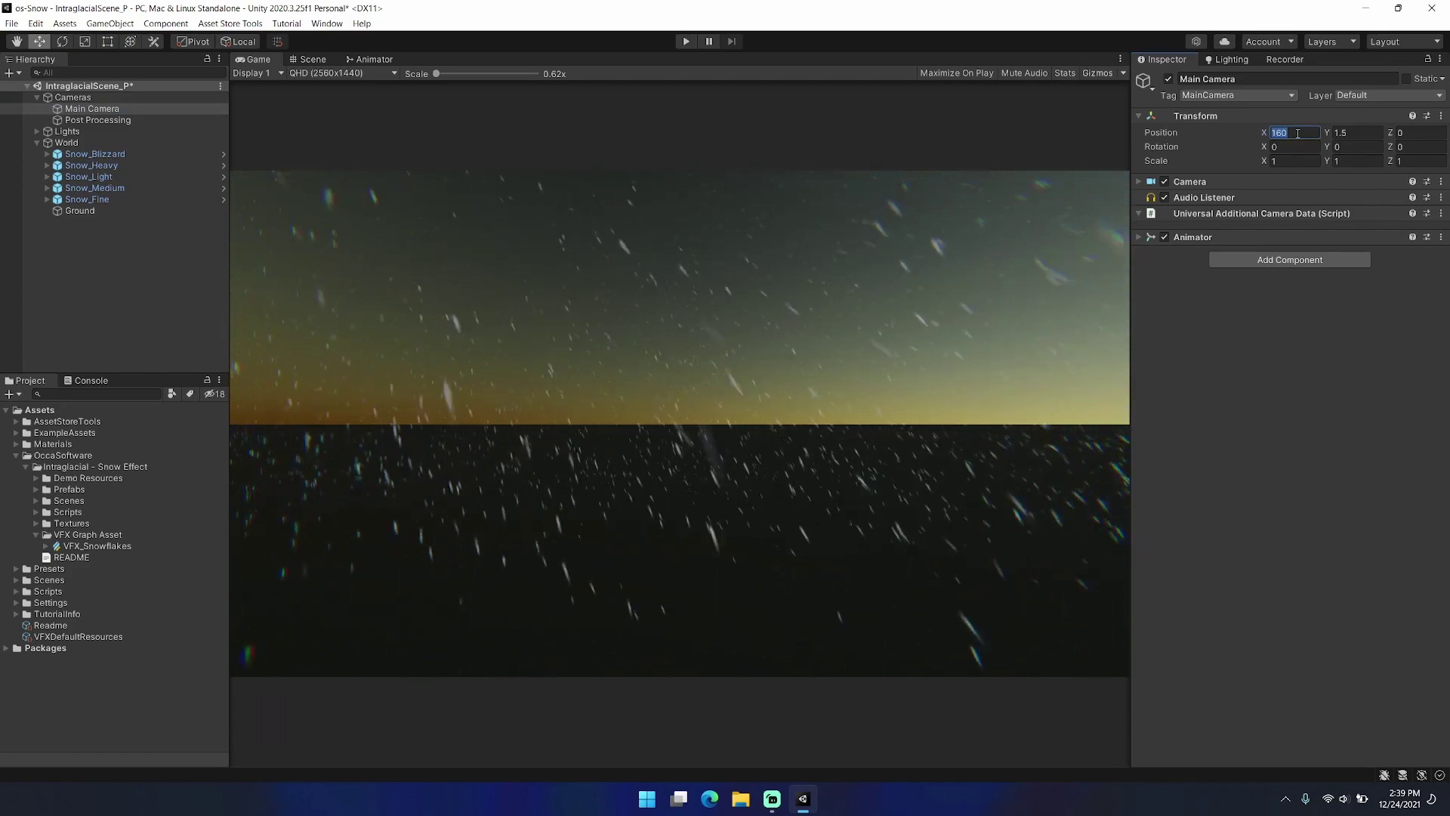
type("120")
key("Return")
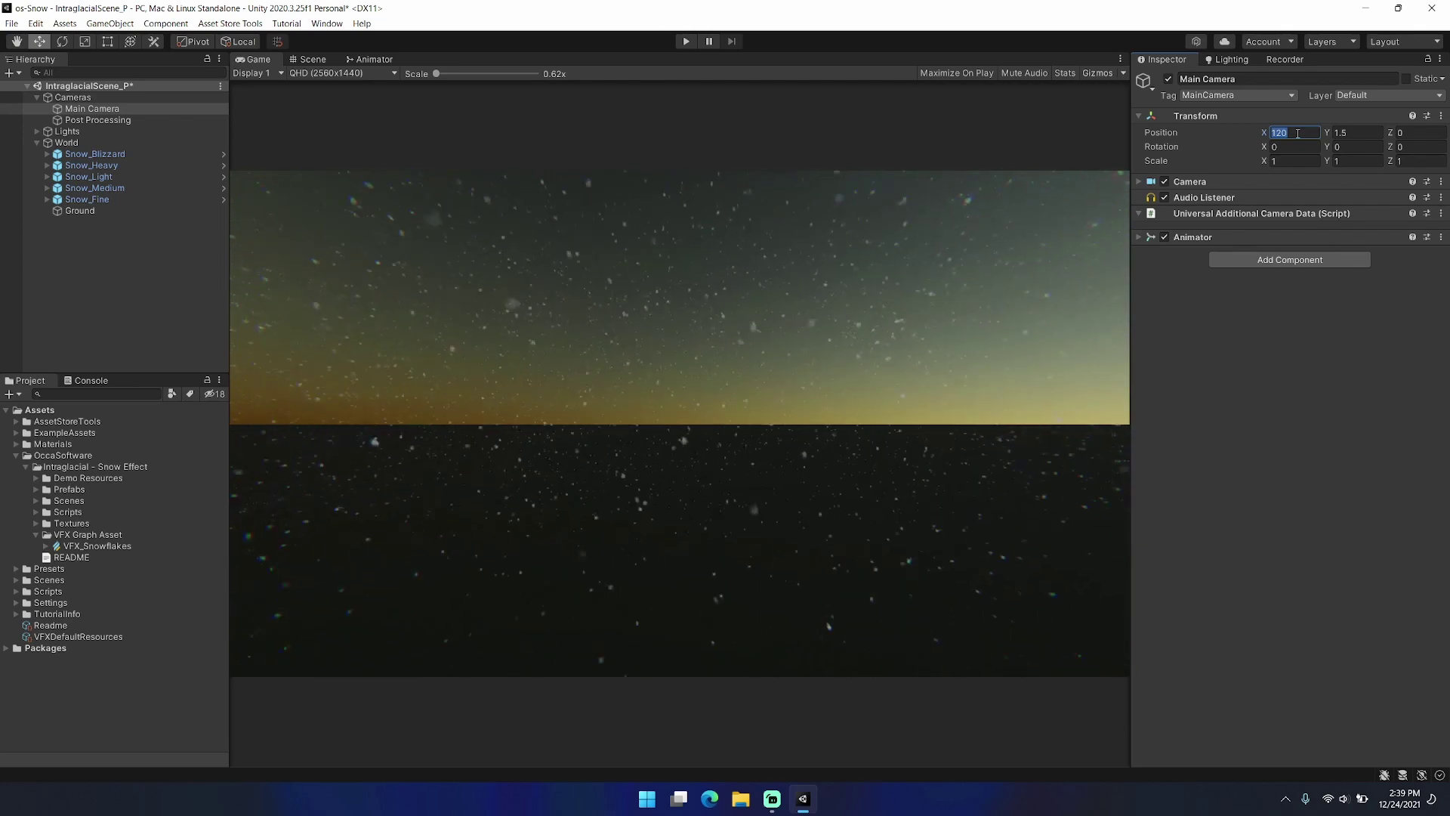
Try the Main Camera at X positions 80, 40 and 0, and inspect the game view at 1x scale before fitting it again.
type("80")
key("BackSpace")
key("BackSpace")
type("40")
key("ctrl+a")
type("0")
left_click_drag(437, 73, 457, 74)
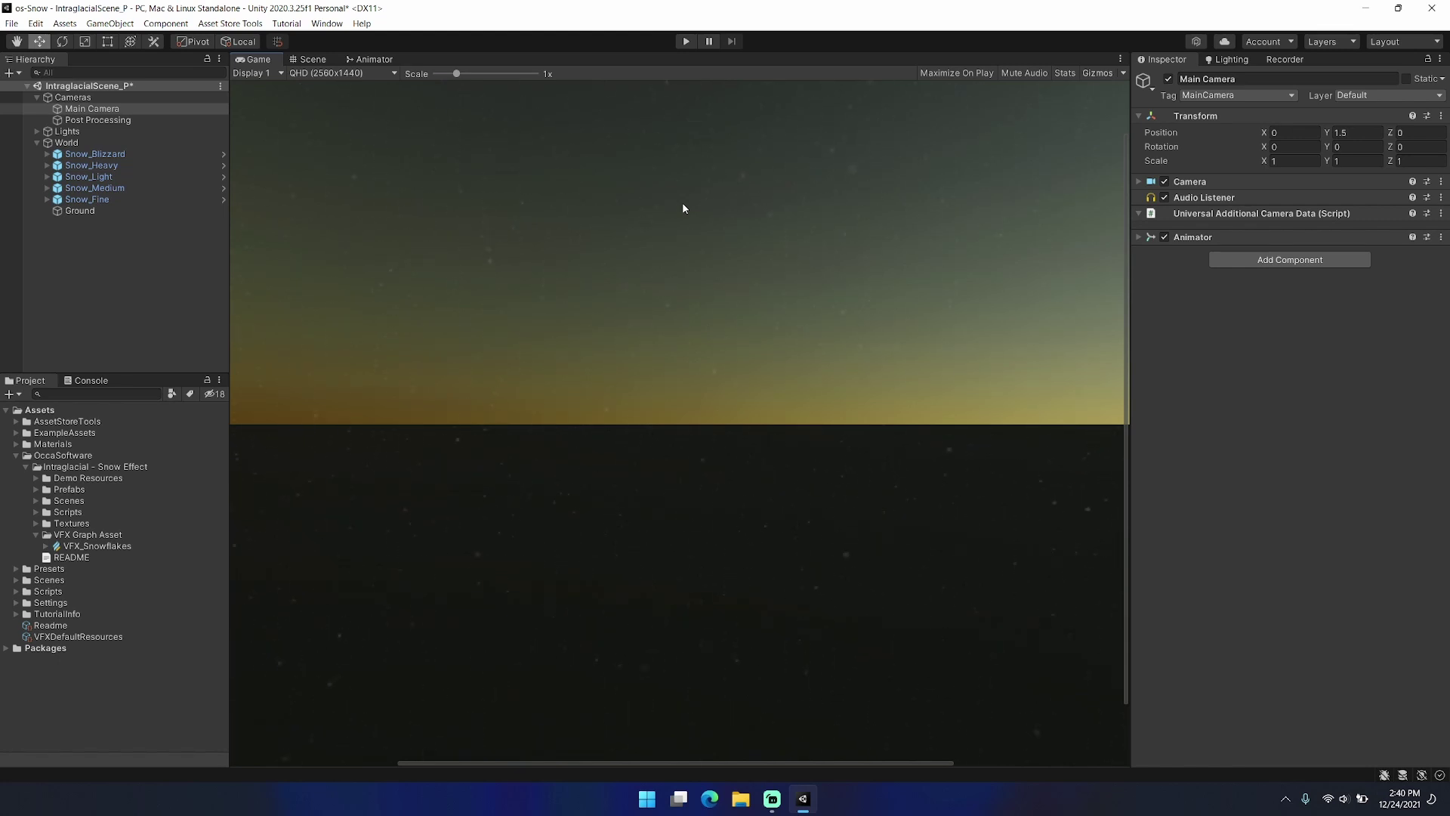
left_click_drag(457, 73, 436, 73)
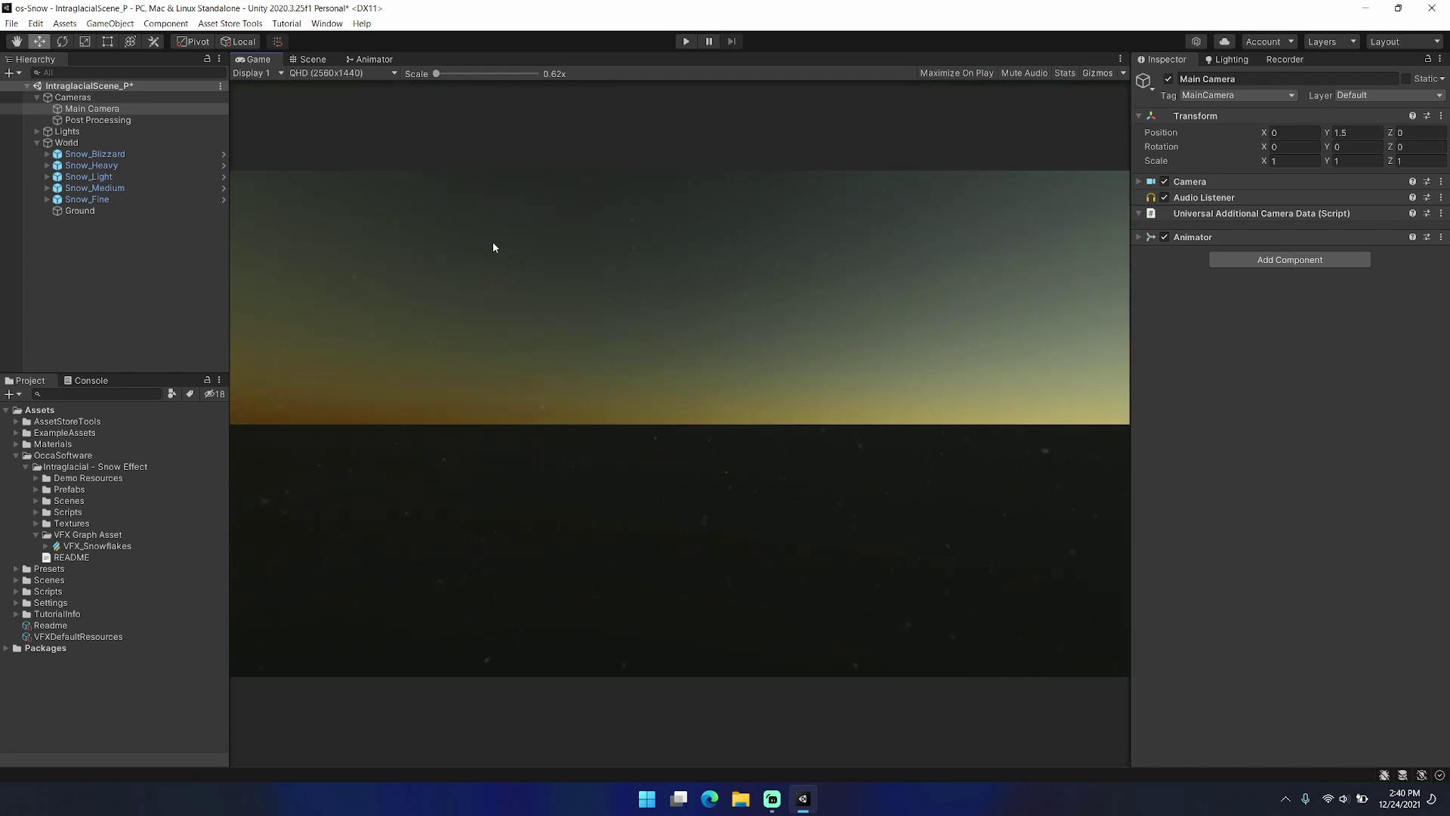
Expand Snow_Fine and examine the visual effect properties of its VFX_Snowflakes object.
left_click(115, 199)
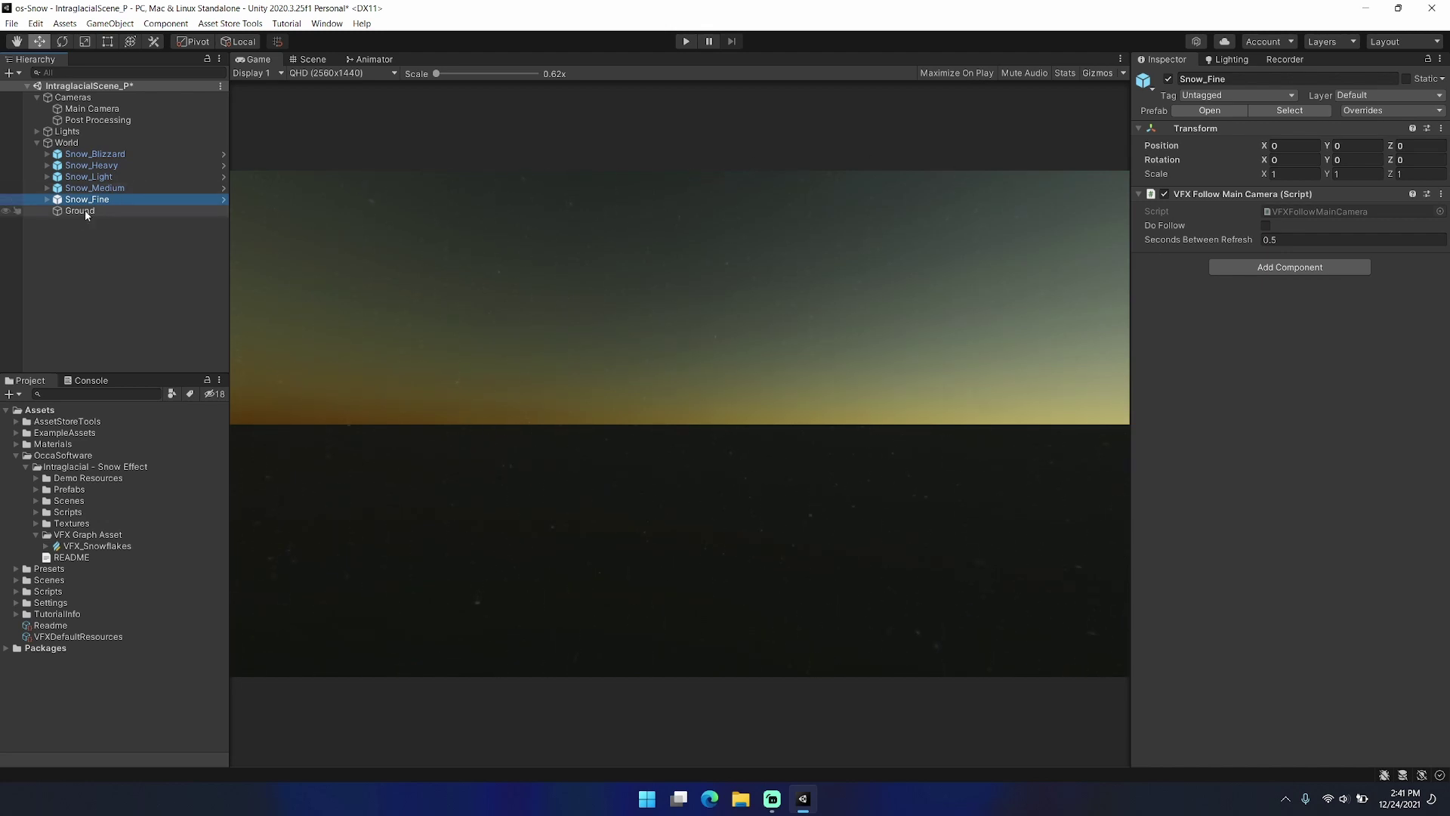
left_click(47, 198)
left_click(114, 210)
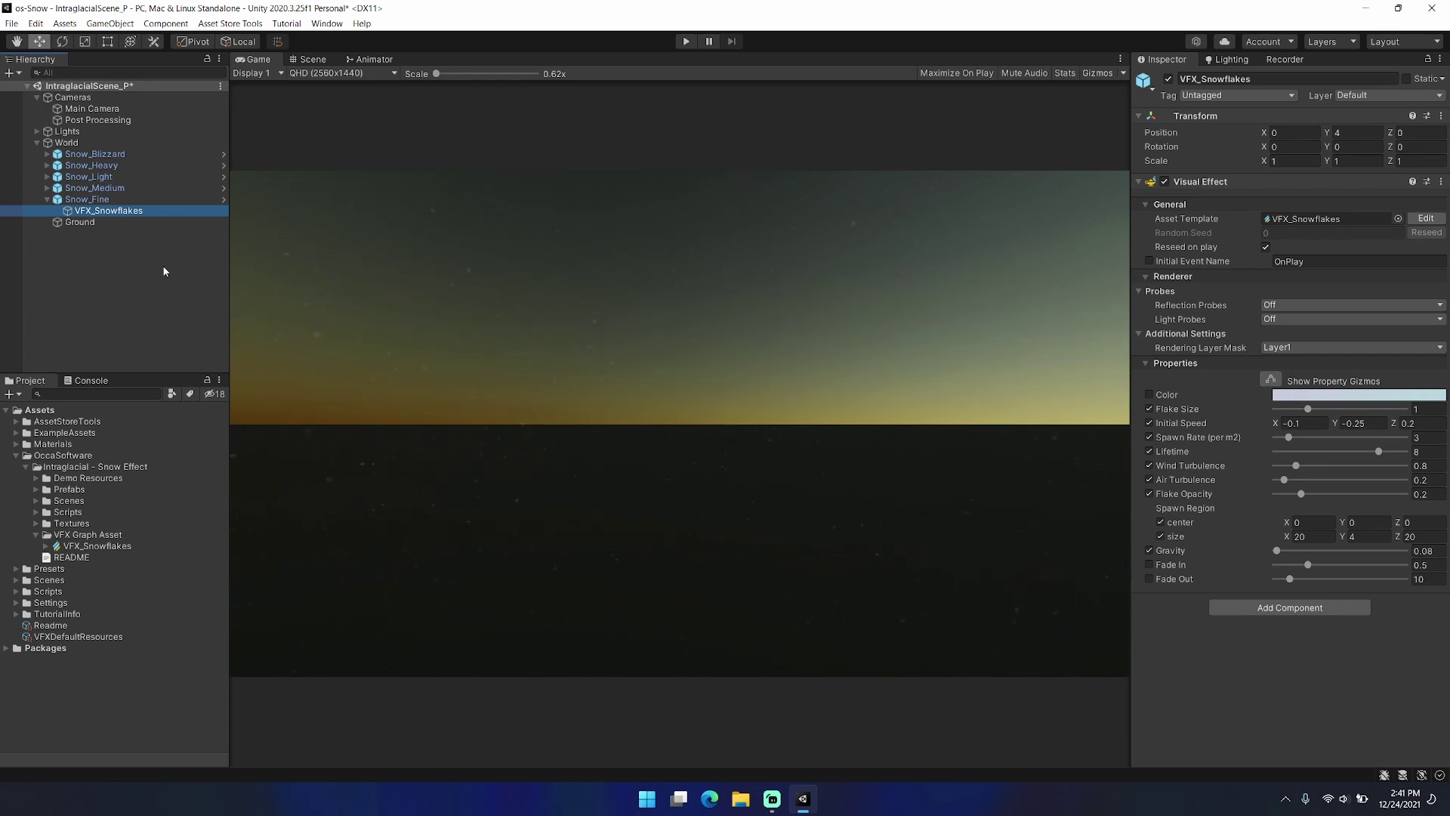
Set the Main Camera's X position to 120 to view the heavy snow.
left_click(145, 110)
left_click(1305, 132)
type("120")
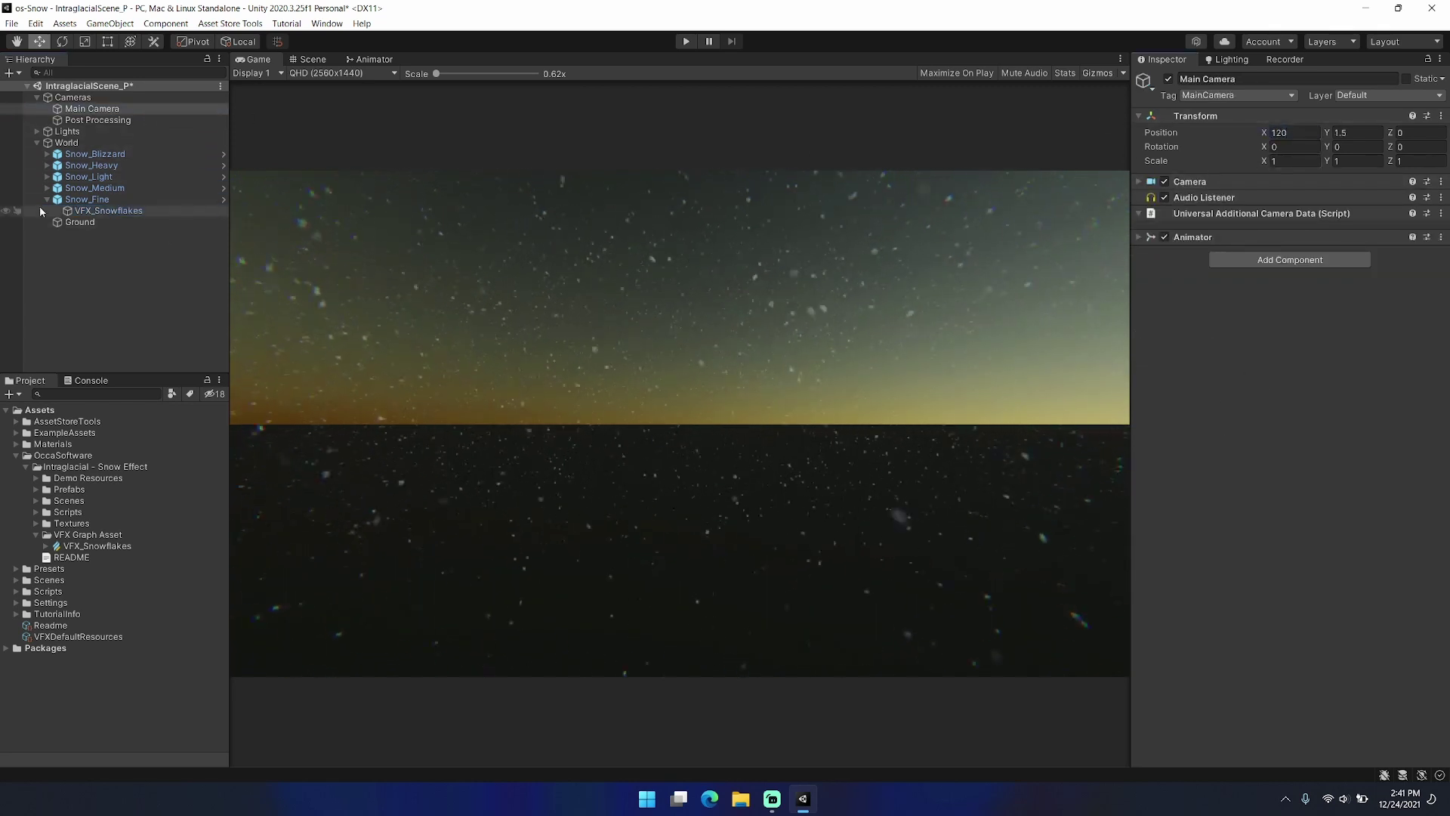
Collapse Snow_Fine and bring up the properties of the VFX_Snowflakes object inside Snow_Heavy.
left_click(47, 200)
left_click(47, 165)
left_click(108, 176)
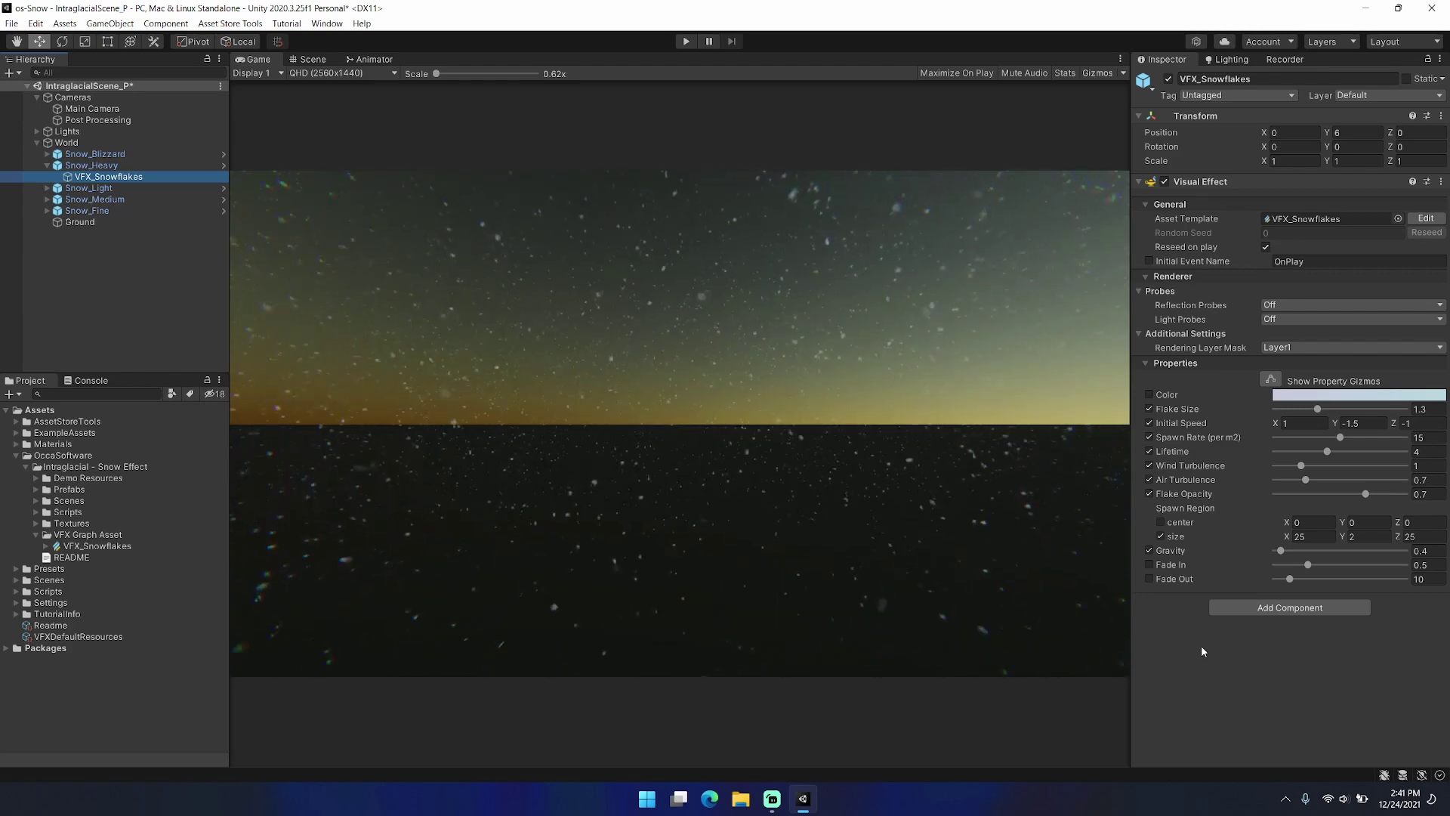
Try larger and smaller Flake Size values for the heavy snow, down to about 0.47, and return it to 1.3.
mouse_move(1318, 408)
left_mouse_down()
mouse_move(1375, 411)
mouse_move(1331, 413)
left_mouse_up()
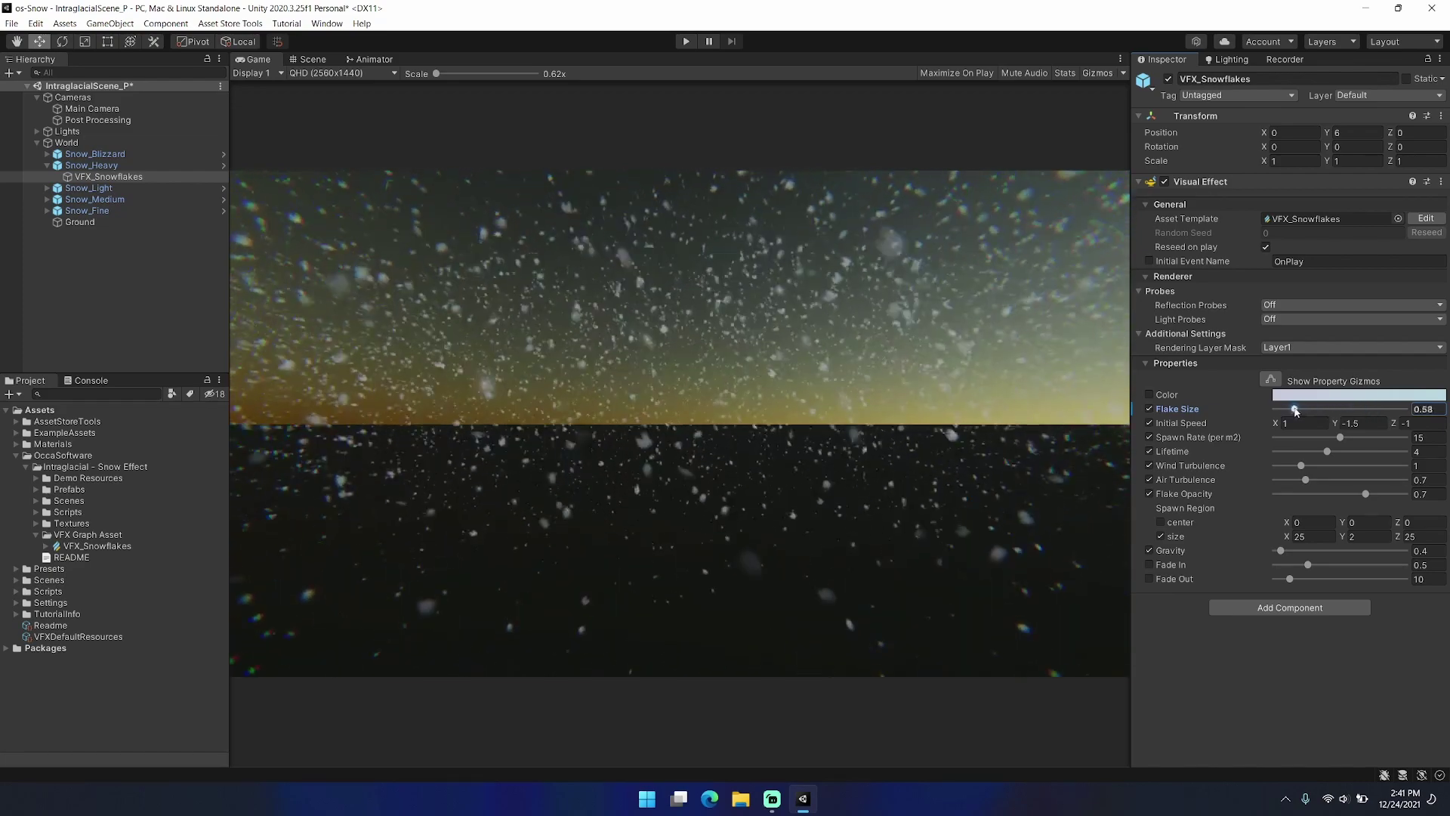
left_click_drag(1295, 410, 1292, 410)
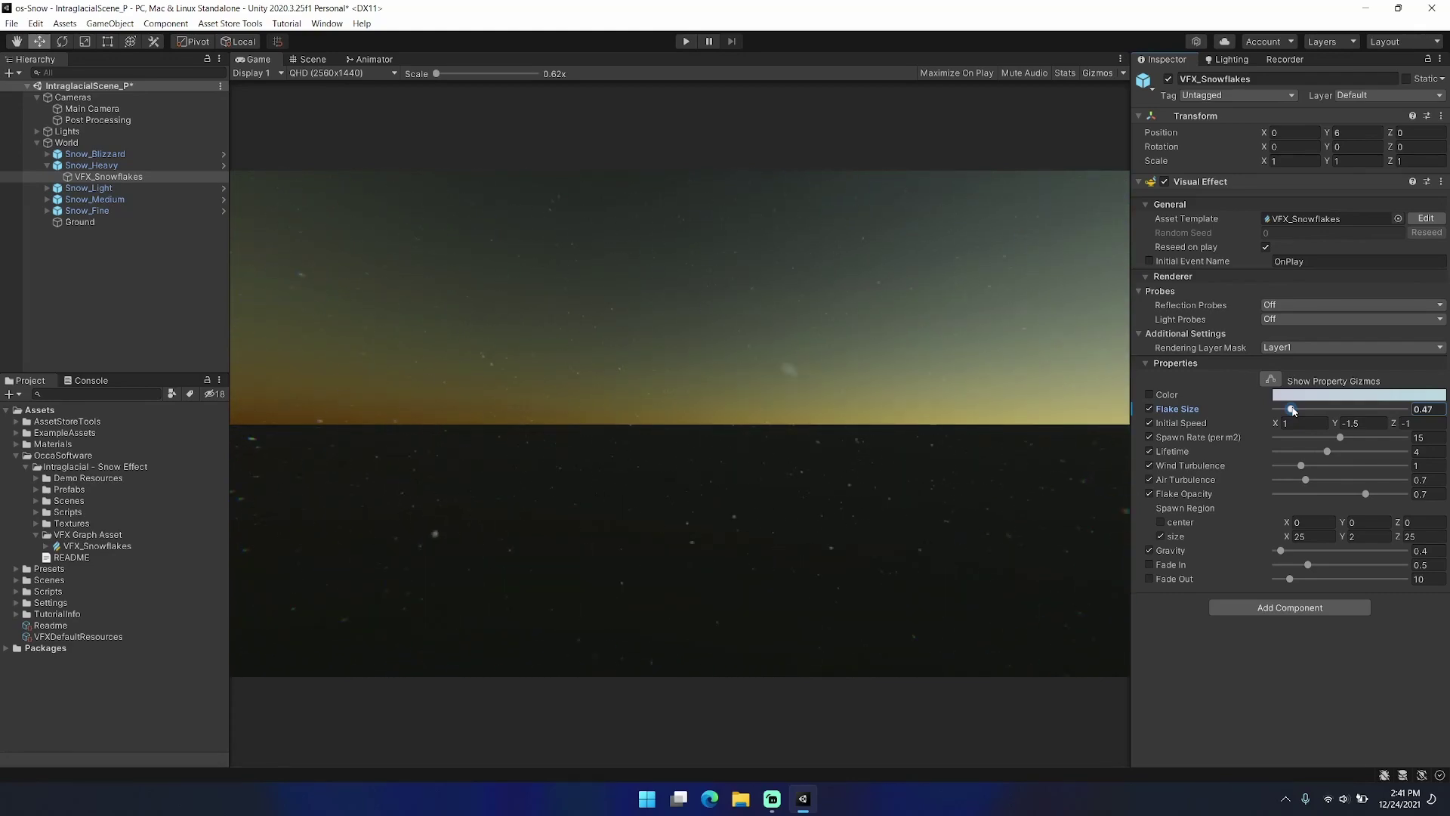
left_click_drag(1293, 410, 1320, 416)
left_click(1243, 665)
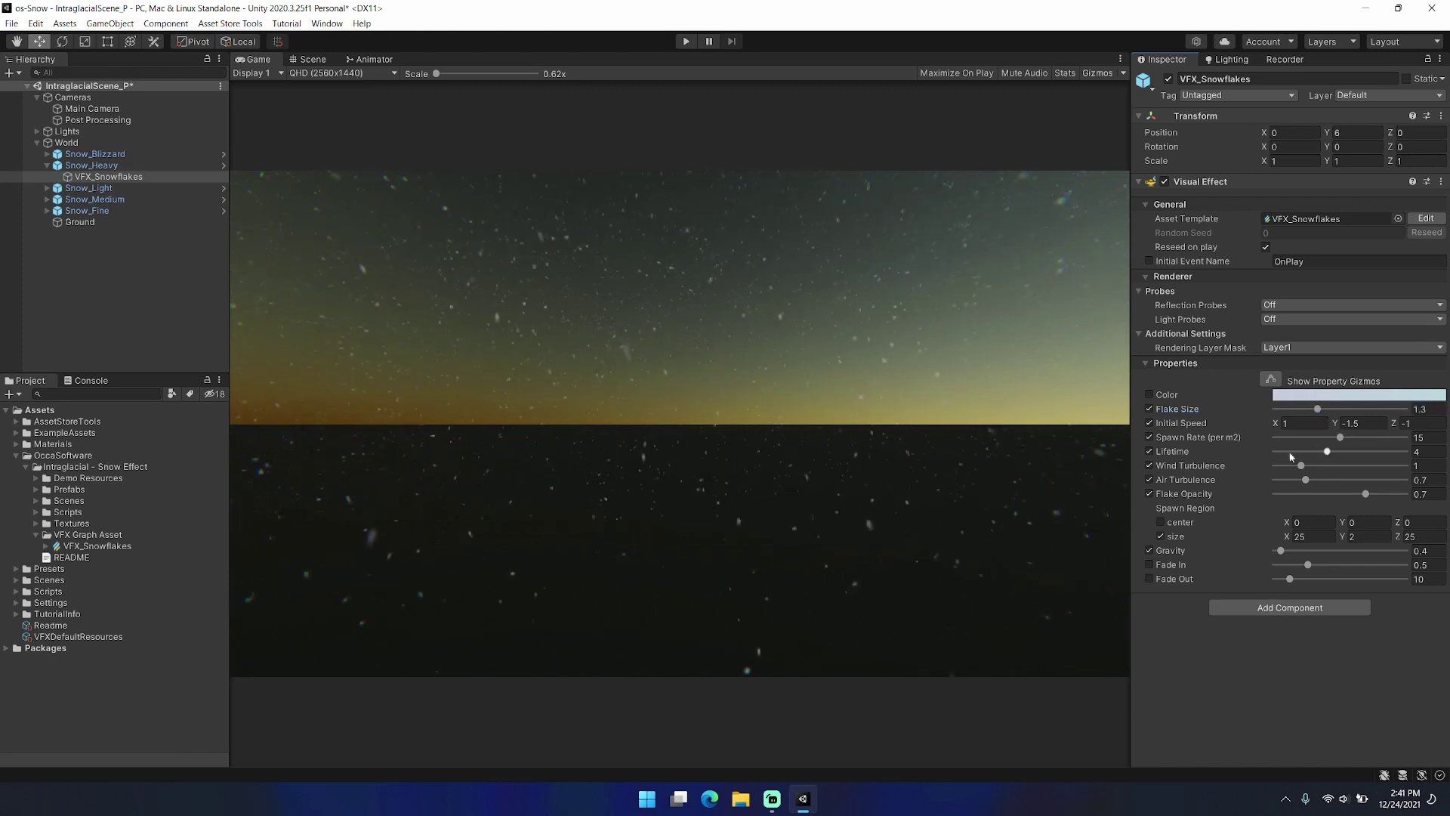
Try an Initial Speed Y value of -4 on the heavy snowflakes and undo it.
left_click(1354, 423)
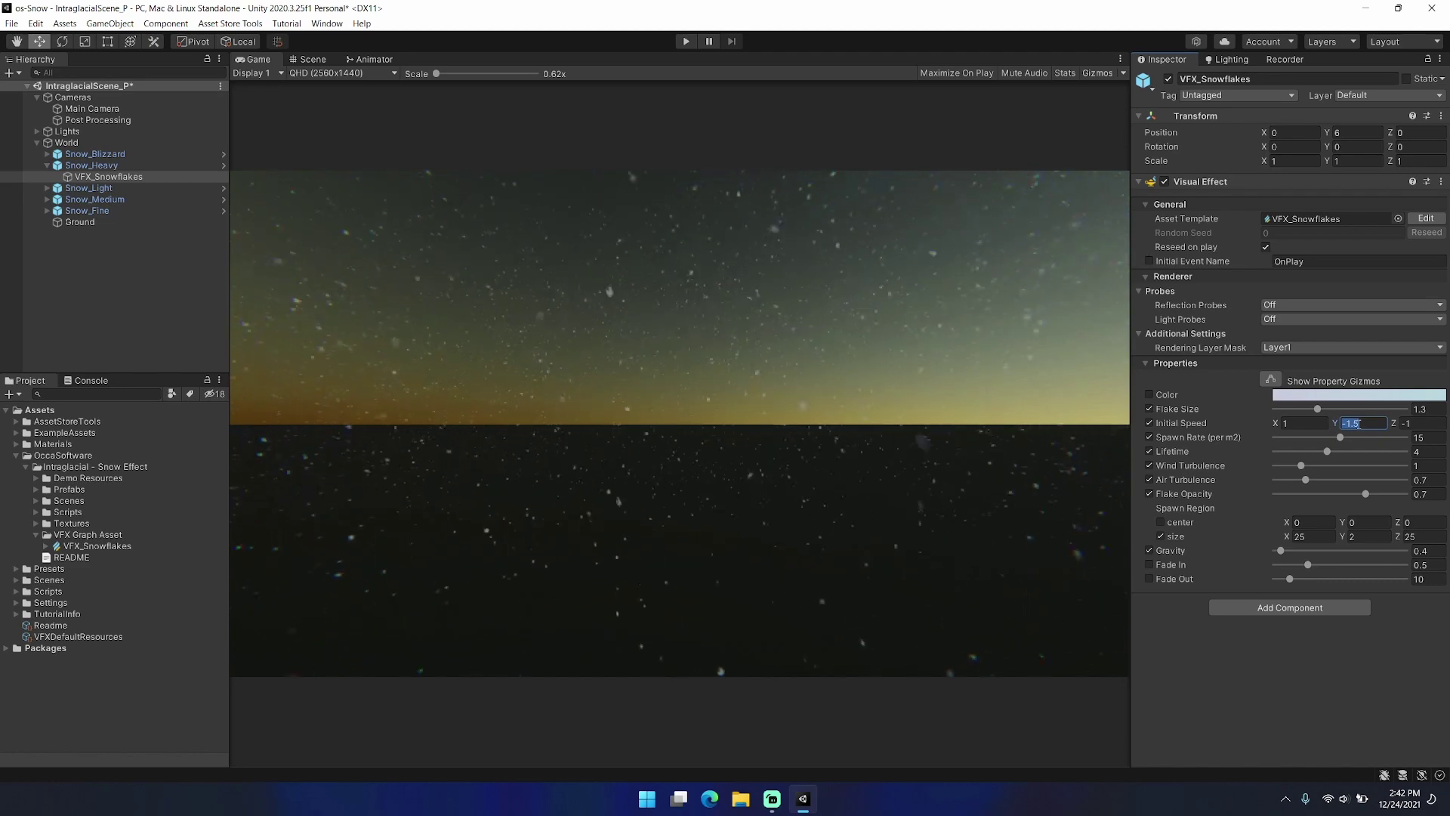
type("-4")
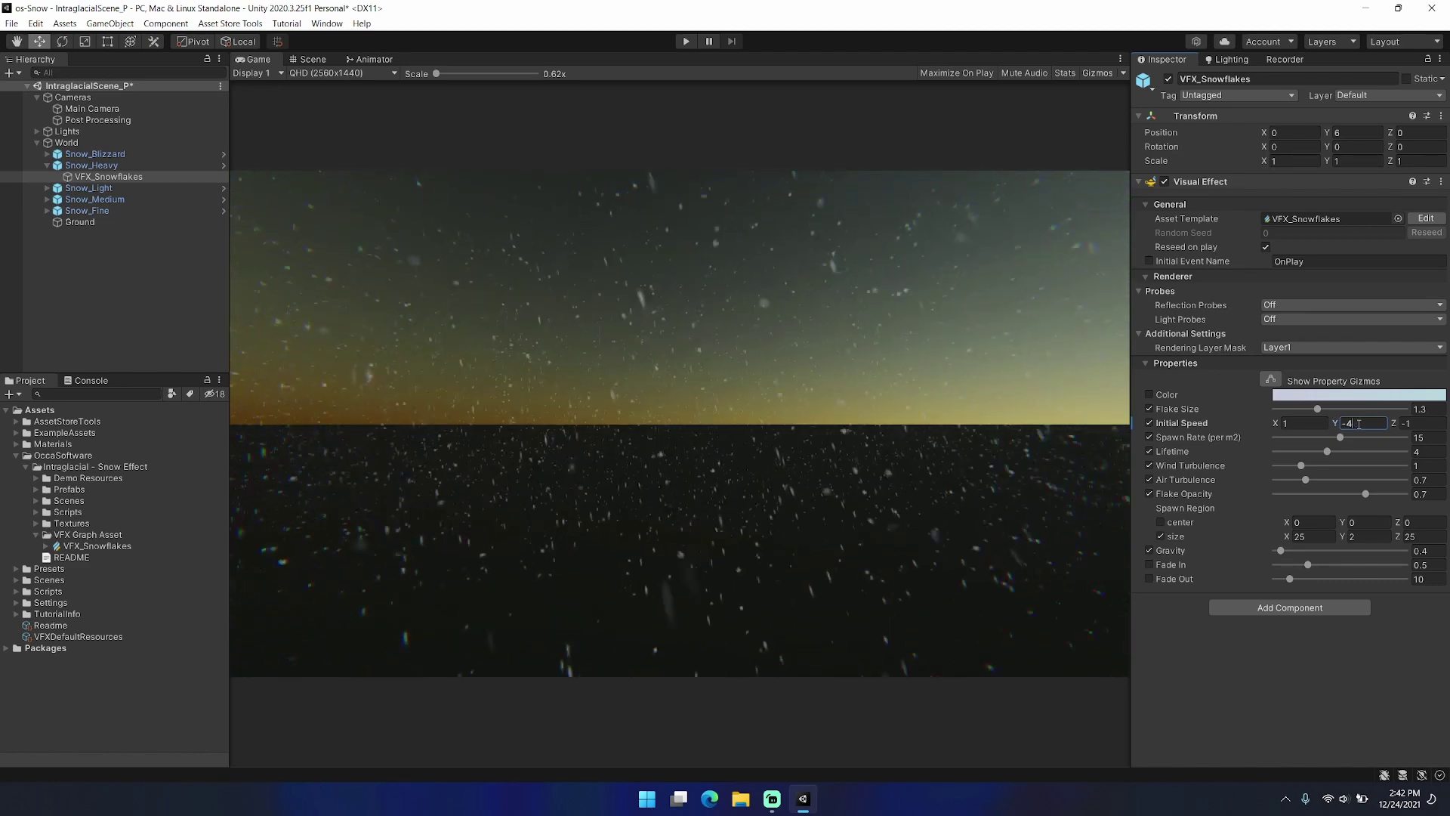
key("ctrl+z")
Try Initial Speed values of 5 for X and 0 for Y, setting them back to 1 and -1.5.
left_click(1323, 421)
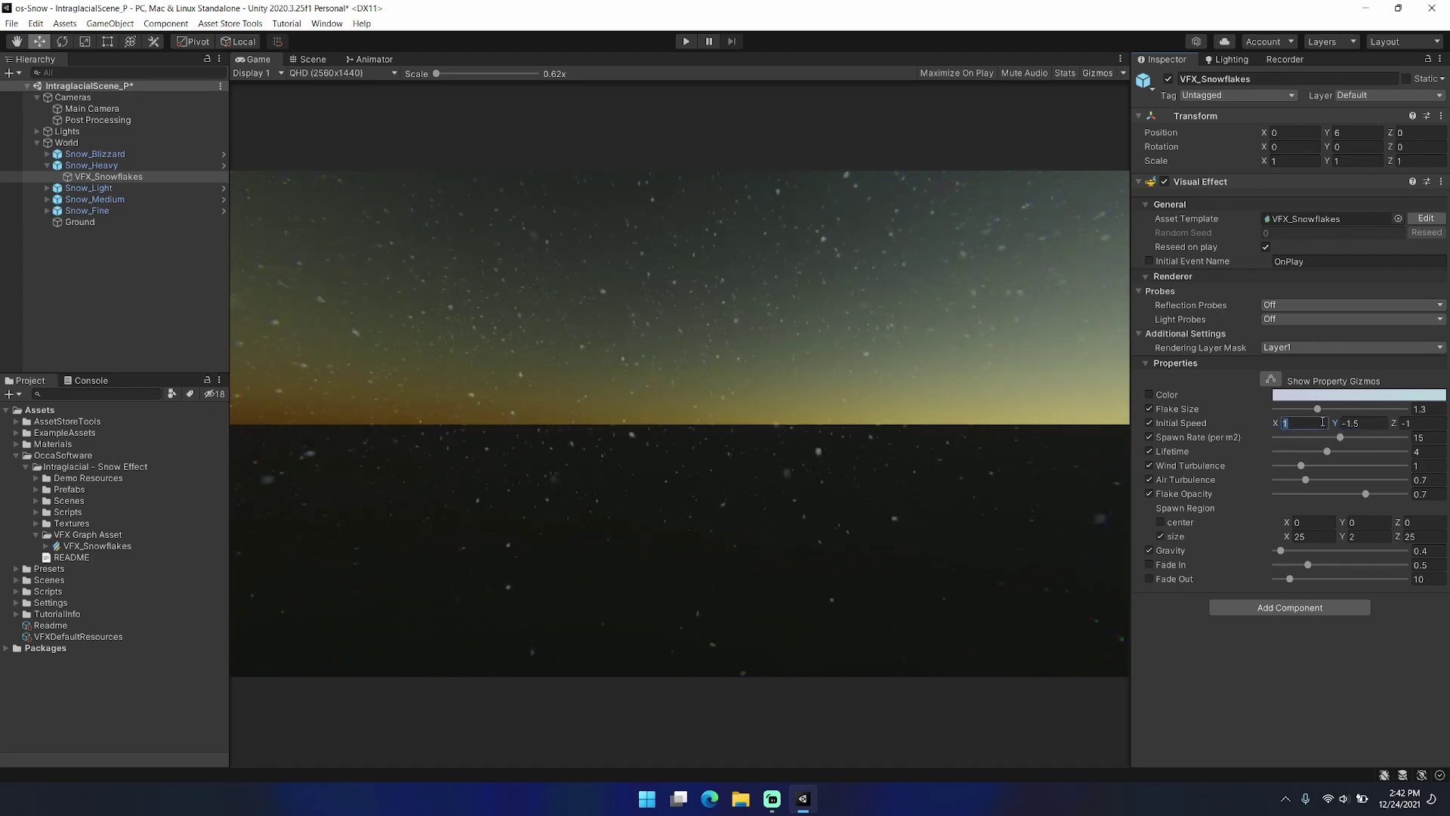
type("5")
key("BackSpace")
type("1")
key("Tab")
type("0")
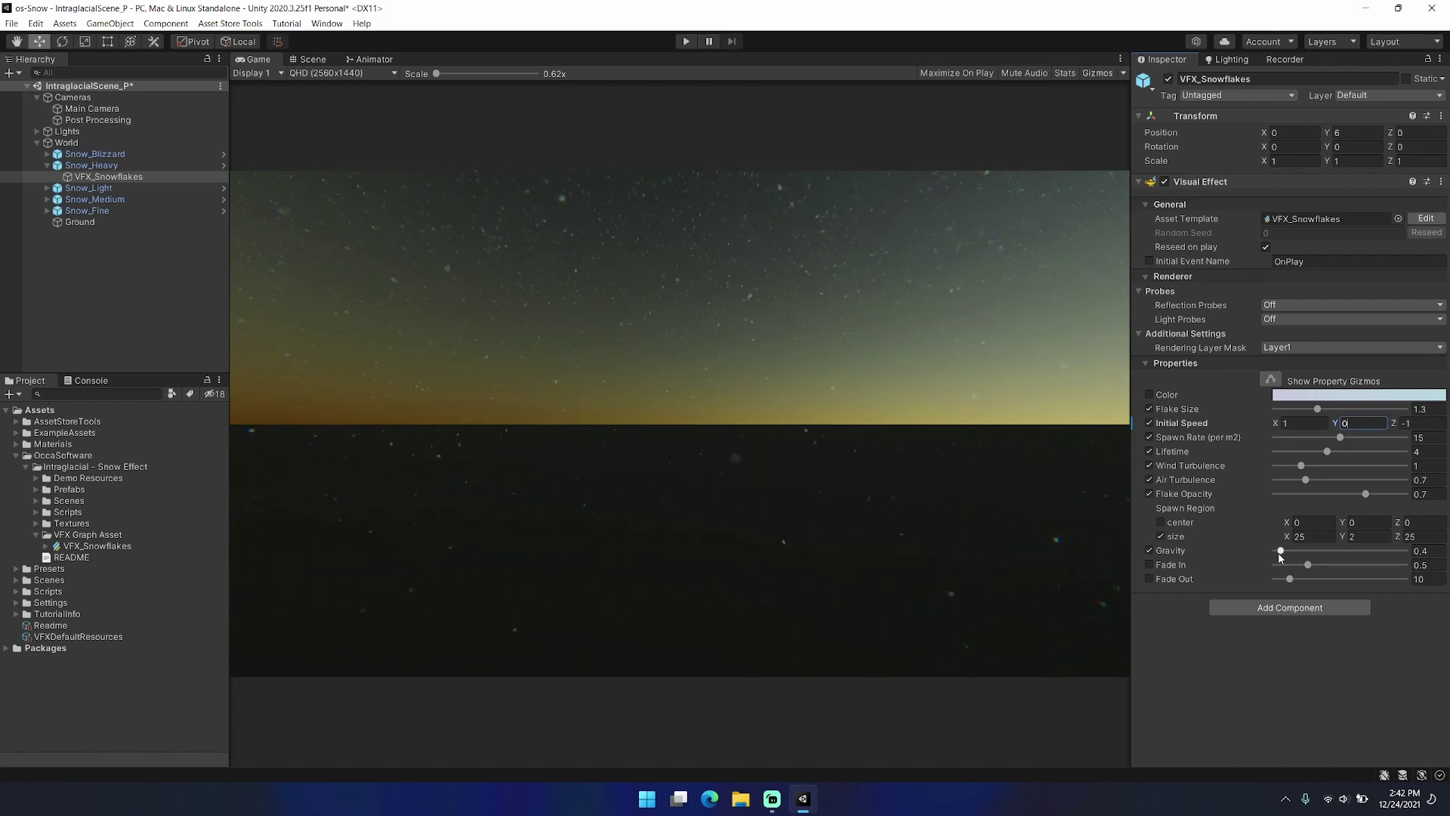
type("-1.5")
key("Return")
Try a Spawn Rate of 4 for the heavy snow and set it back to 15.
left_click(1341, 438)
left_click_drag(1340, 441, 1292, 443)
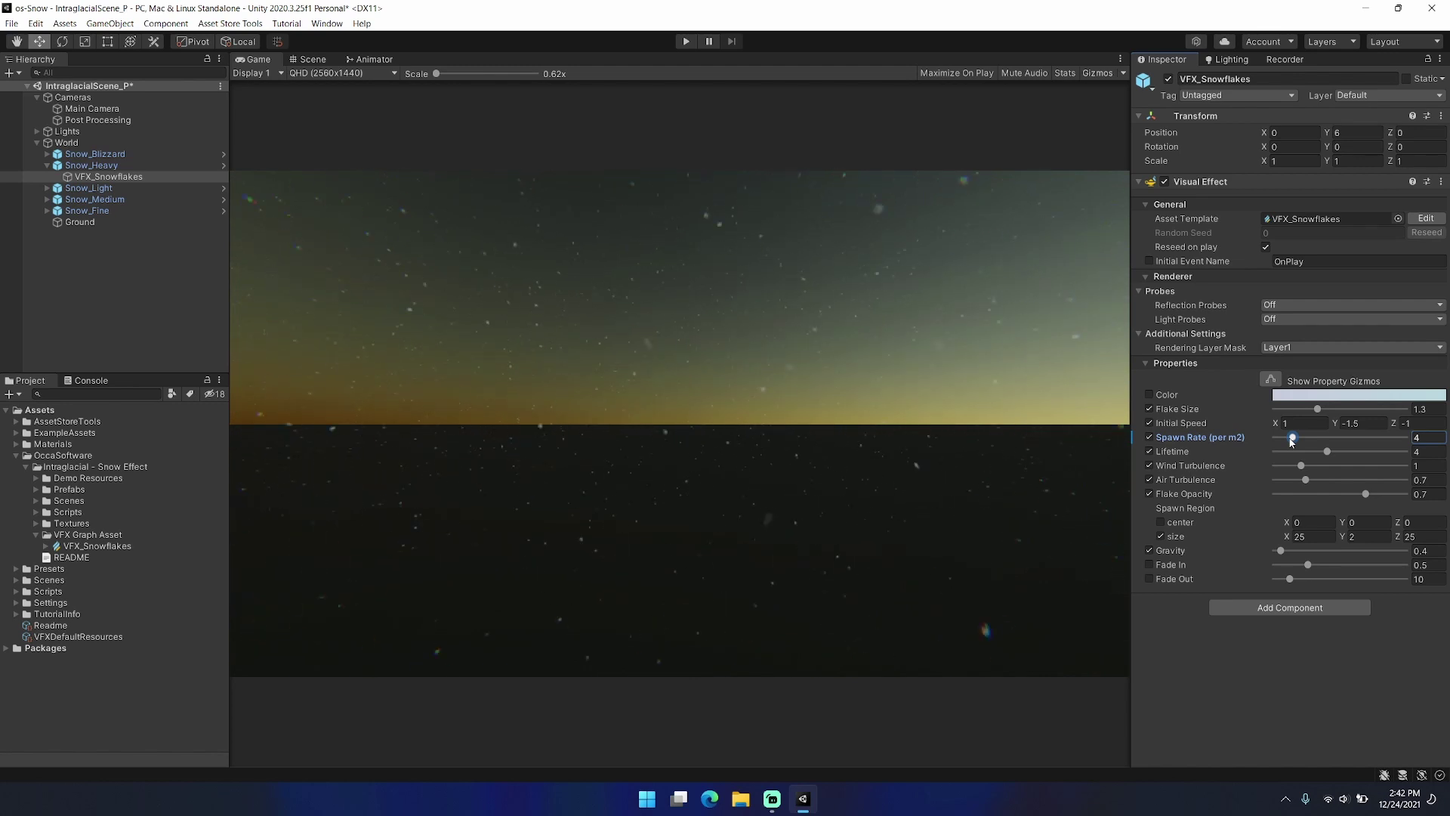
type("15")
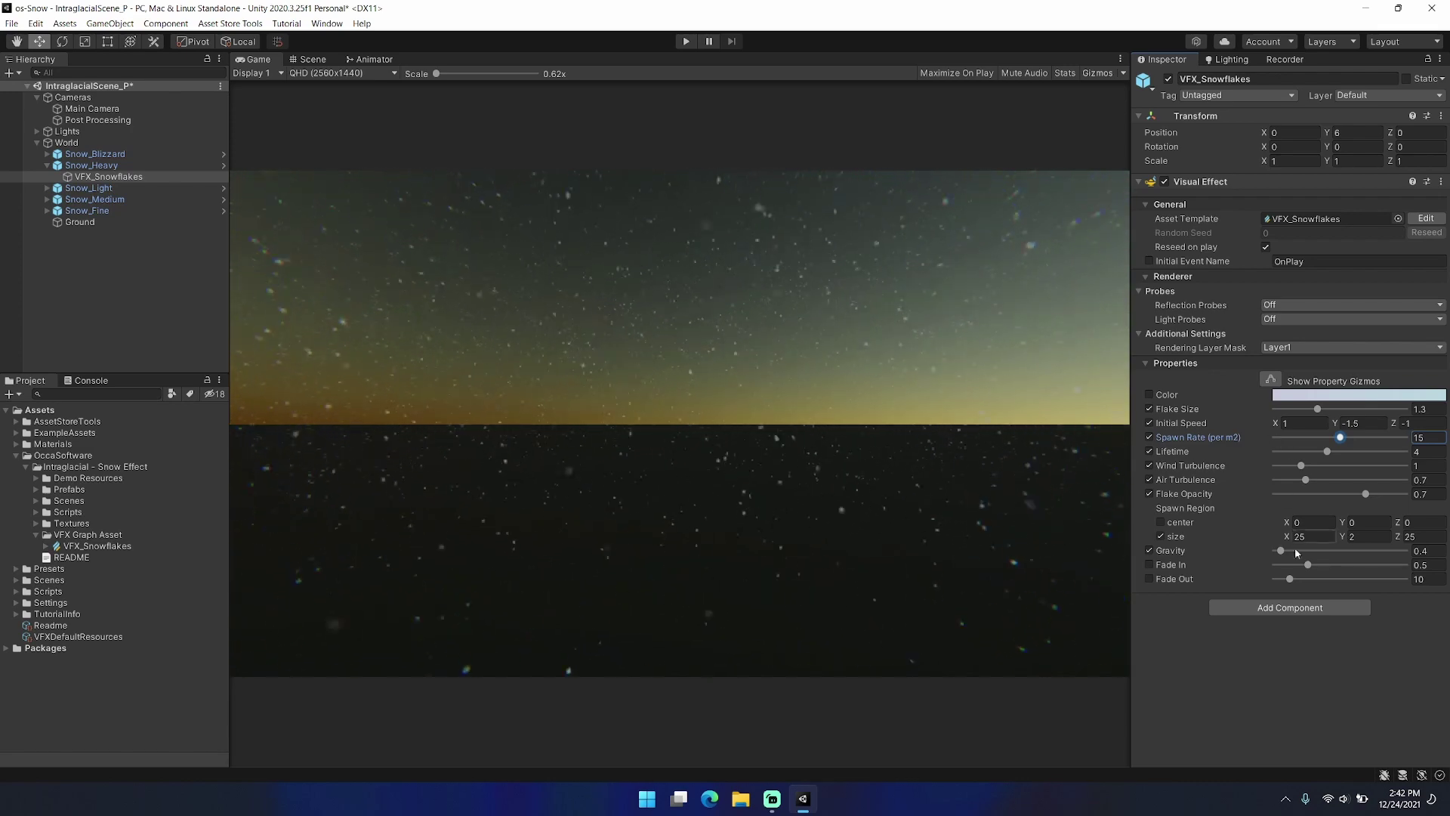
key("Return")
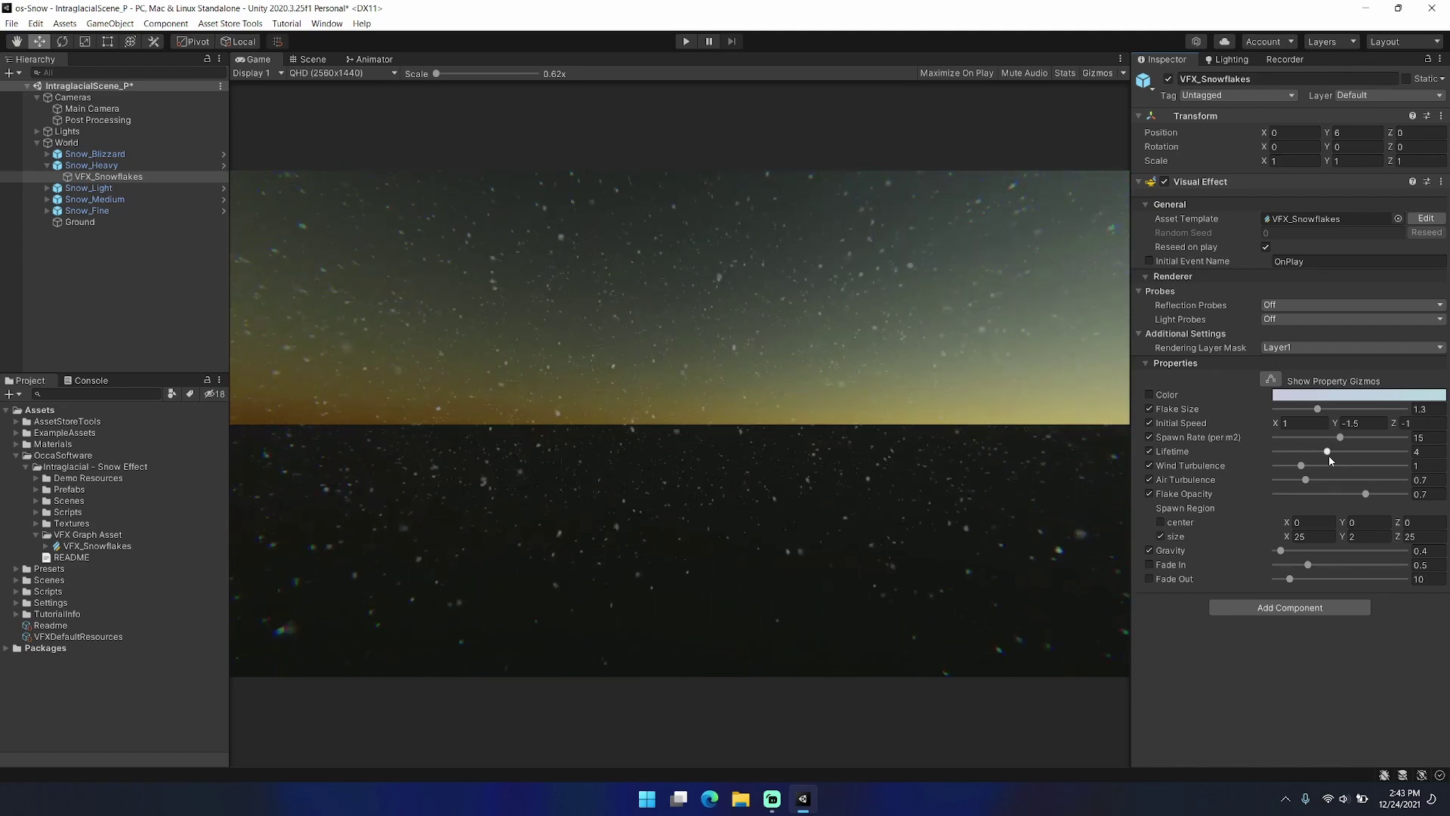
Try Wind Turbulence values of about 0.26 and 2.87 on the heavy snow and undo the changes.
left_click_drag(1301, 468, 1284, 468)
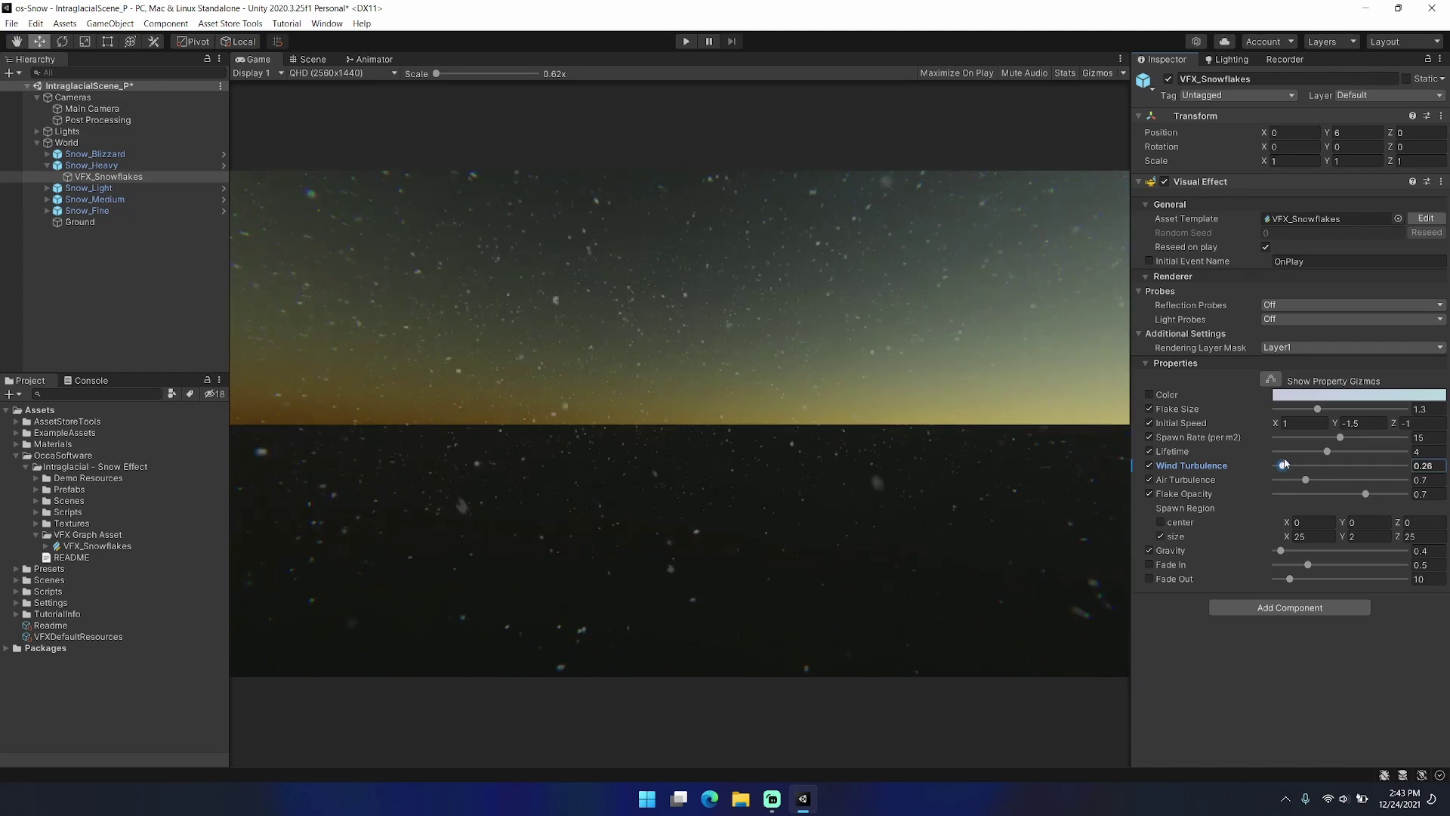
left_click_drag(1286, 469, 1354, 473)
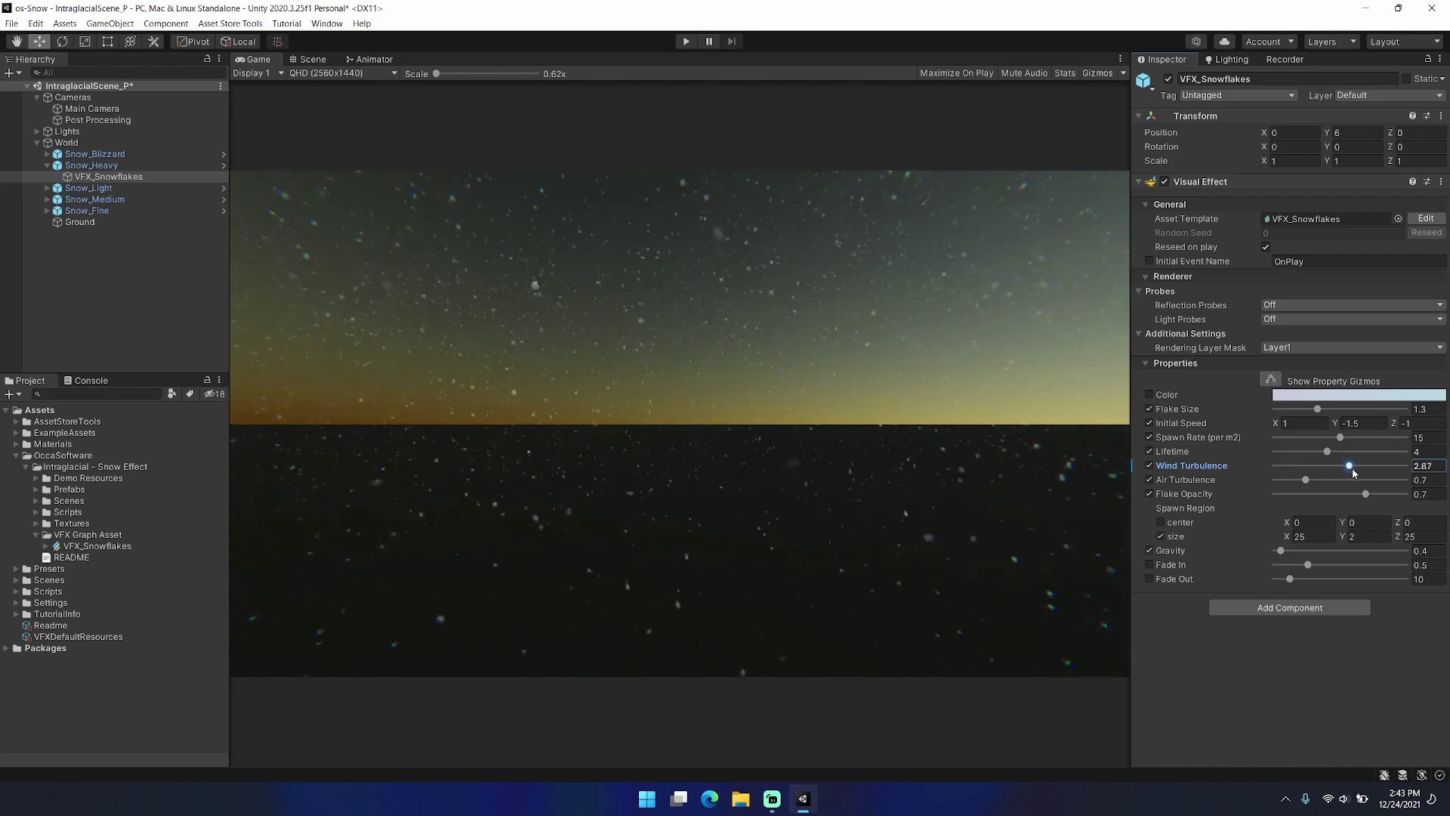
key("ctrl+z")
left_click(1301, 465)
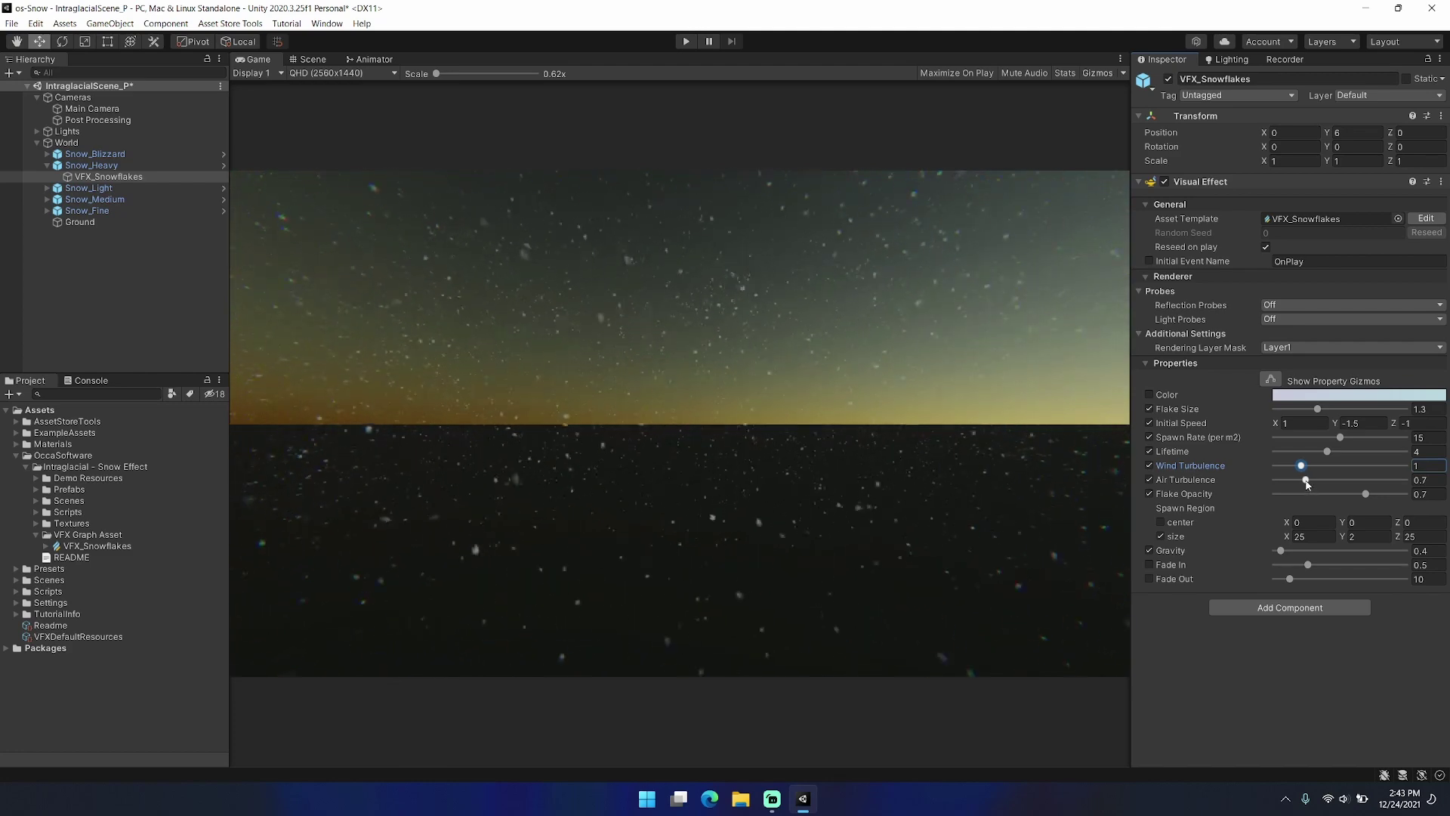
Try Air Turbulence values of about 1.38, 0.38 and 0 on the heavy snow and undo the changes.
left_click_drag(1307, 484, 1336, 483)
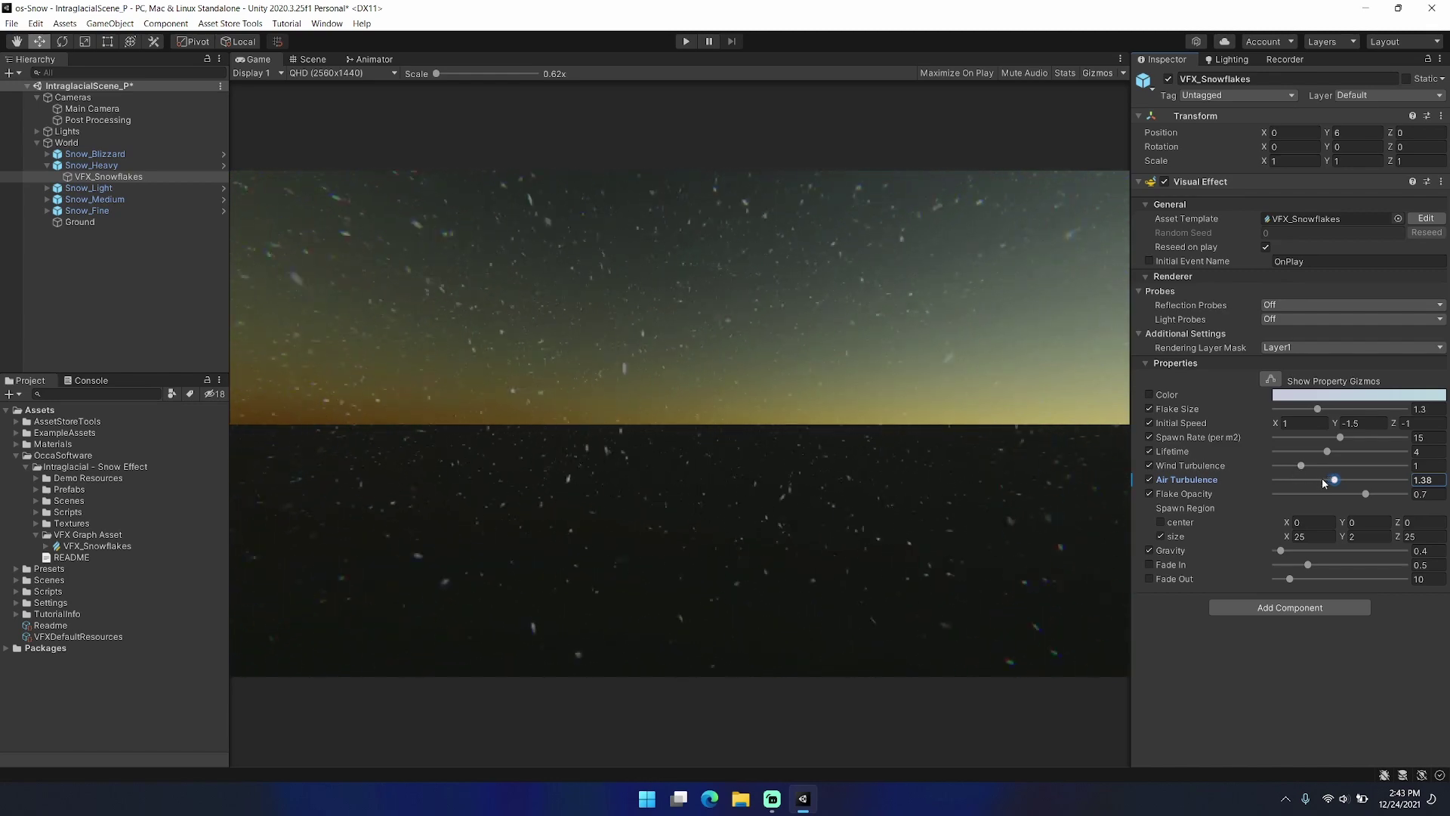
left_click_drag(1331, 482, 1296, 482)
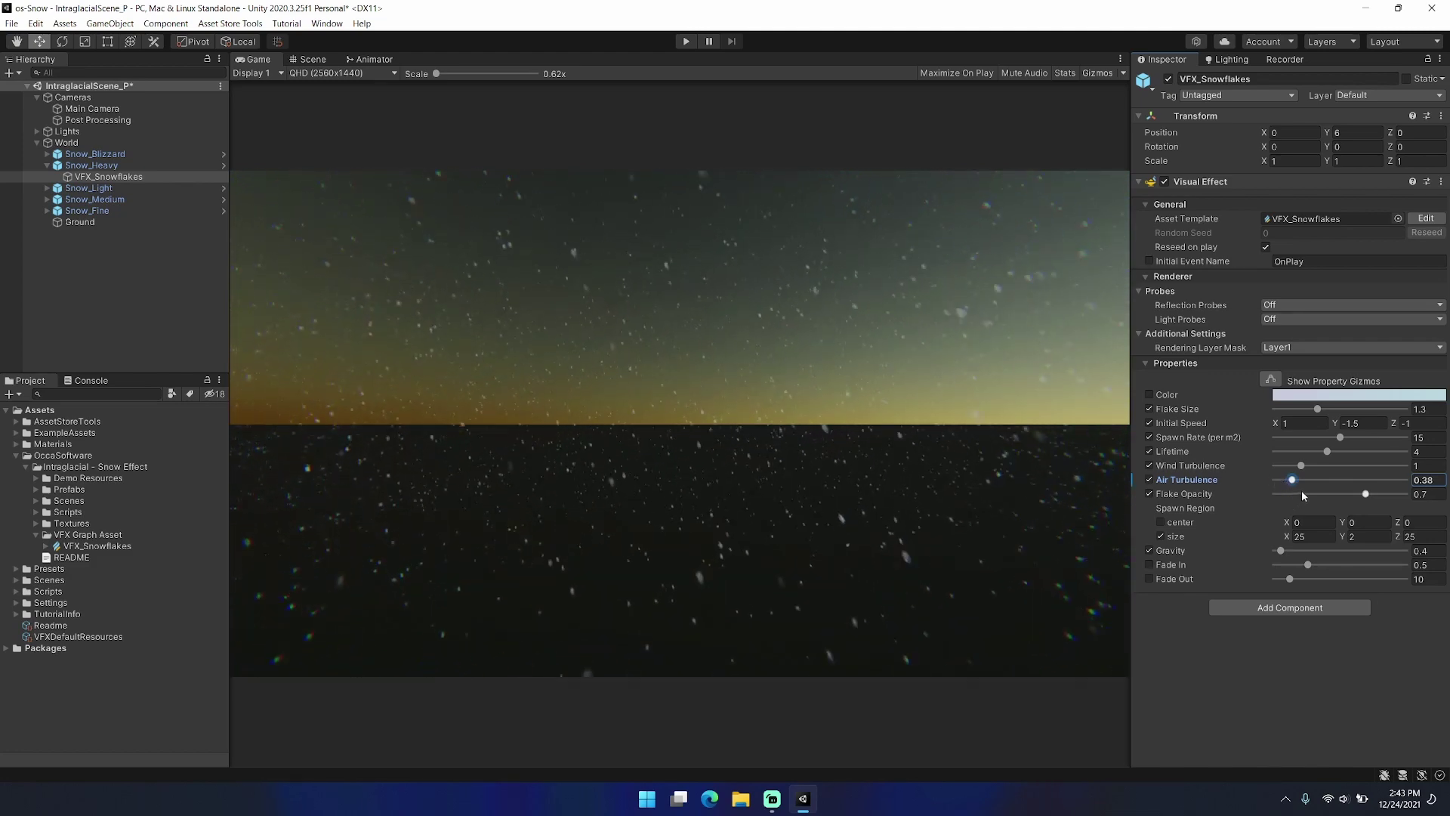
left_click_drag(1292, 480, 1271, 481)
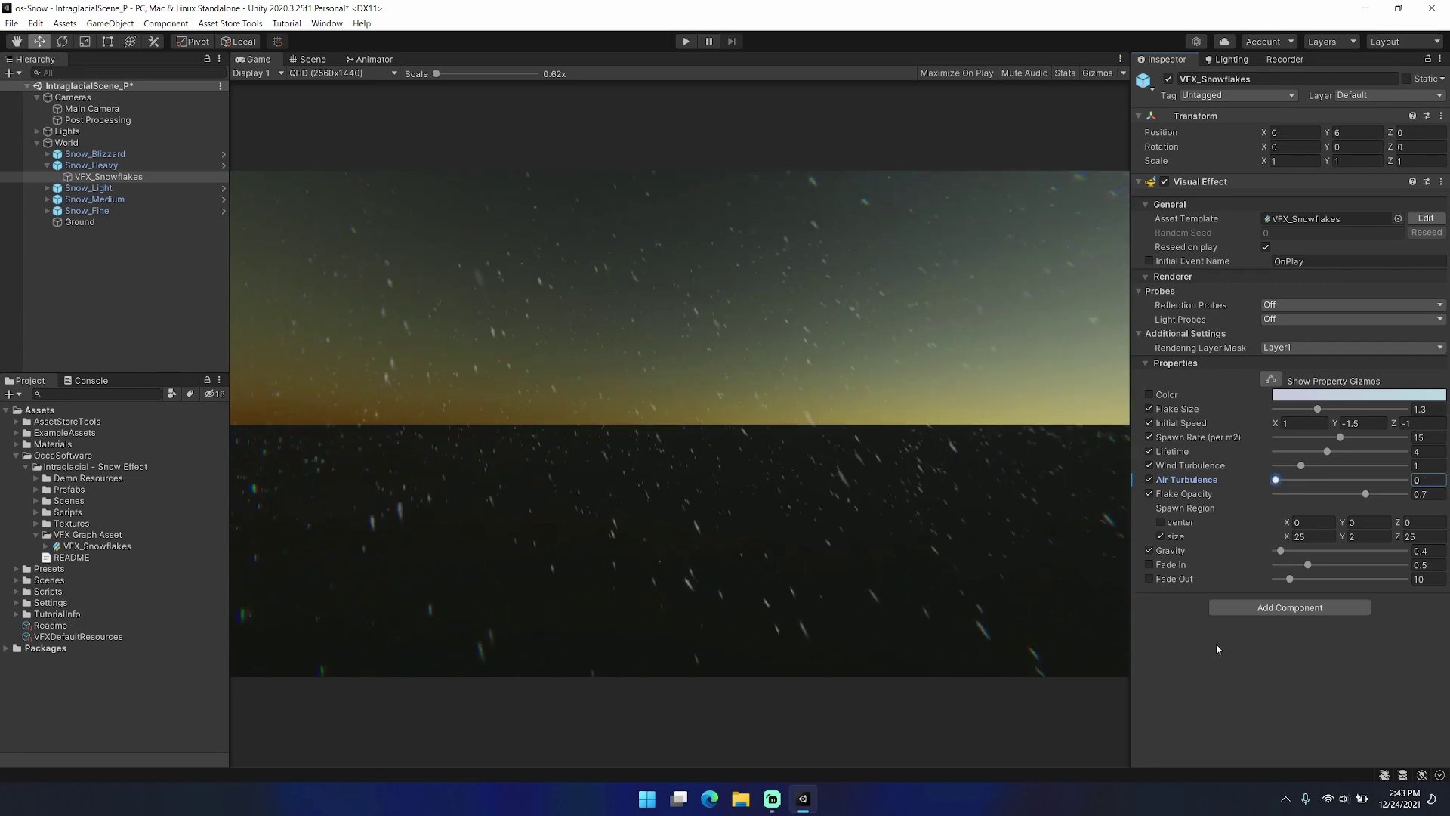
key("ctrl+z")
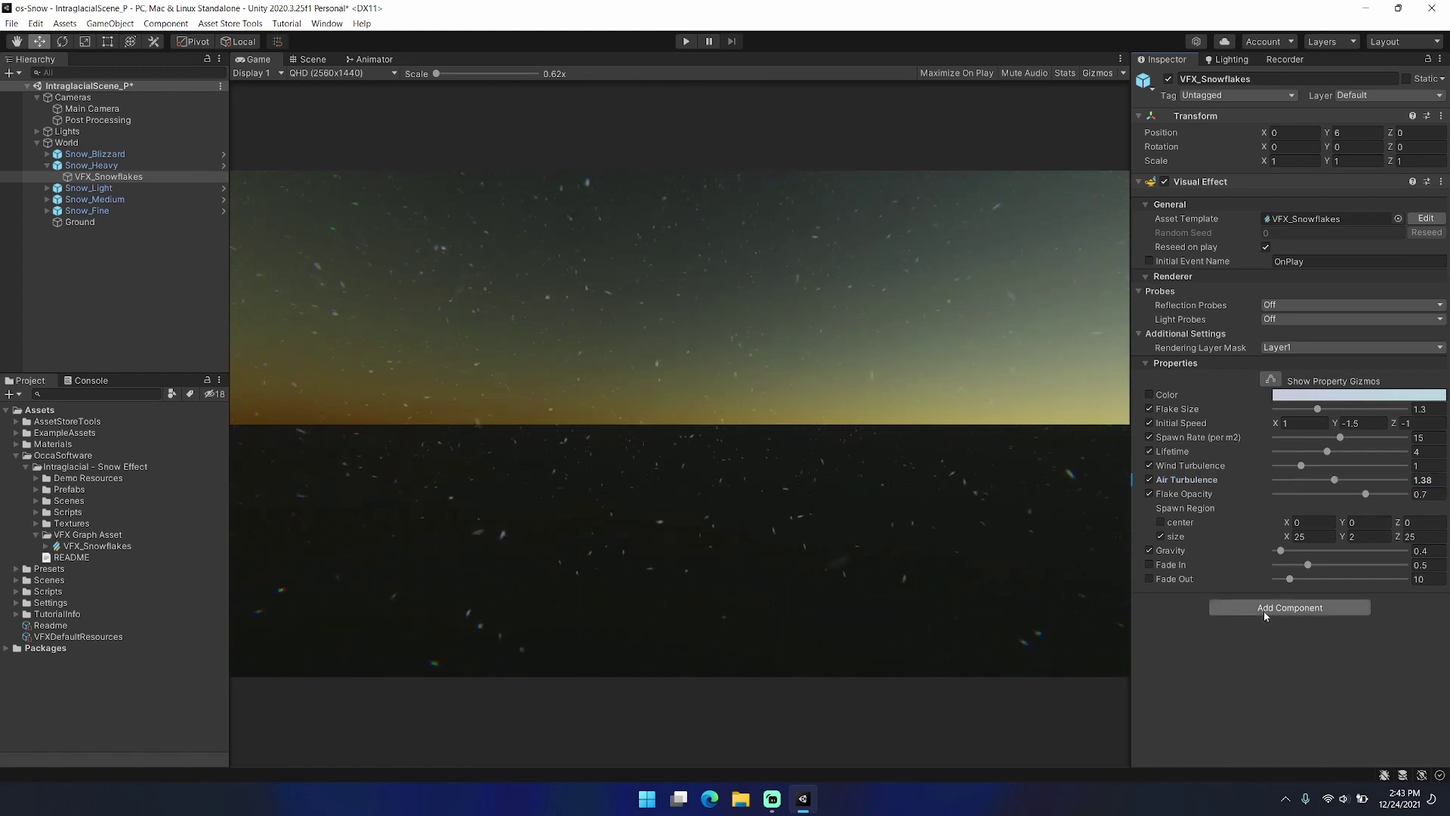
key("ctrl+z")
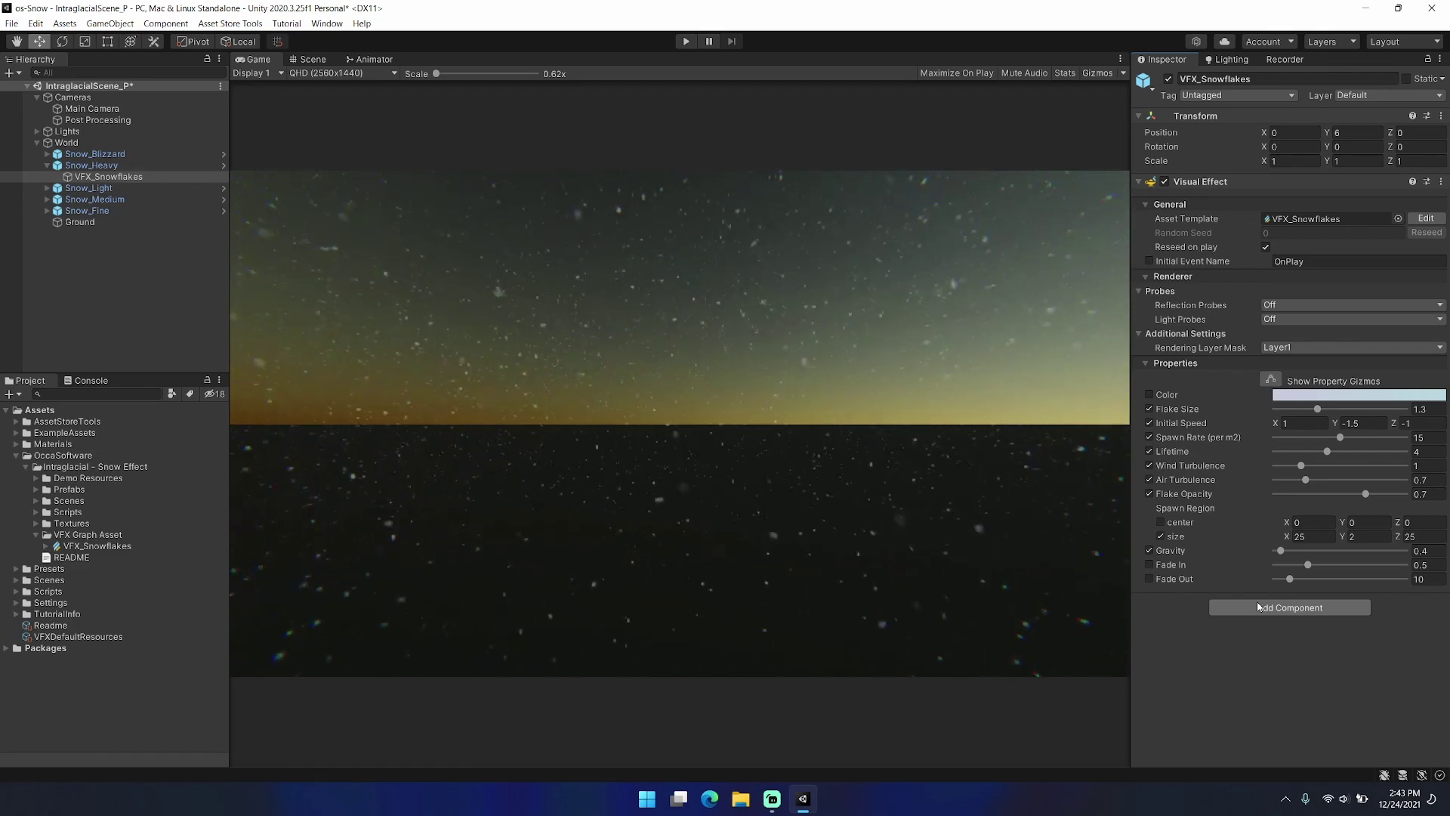
Try Flake Opacity values of 1 and about 0.211 on the heavy snow and set it back to 0.7.
left_click_drag(1366, 494, 1409, 497)
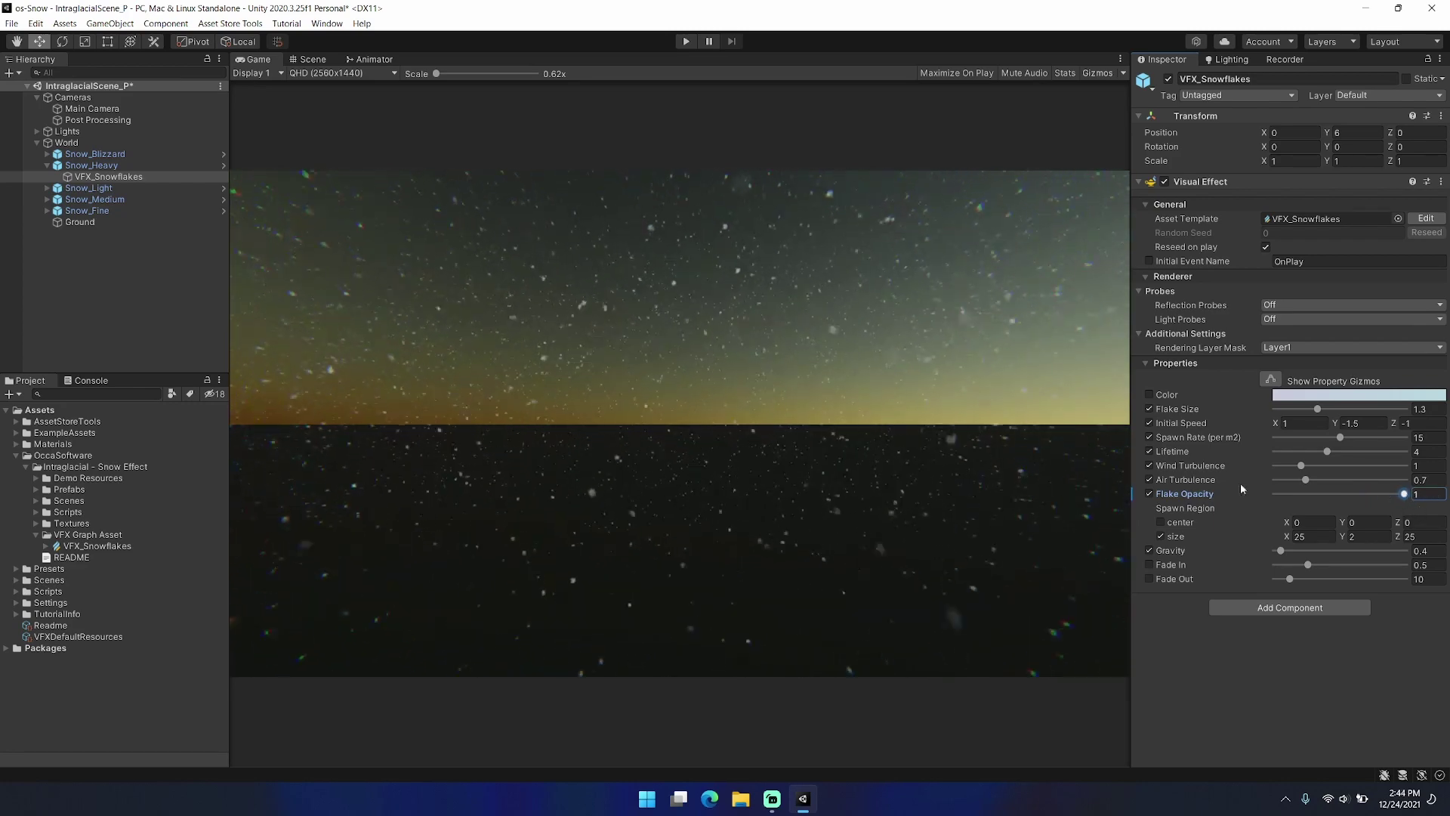
left_click_drag(1366, 495, 1302, 493)
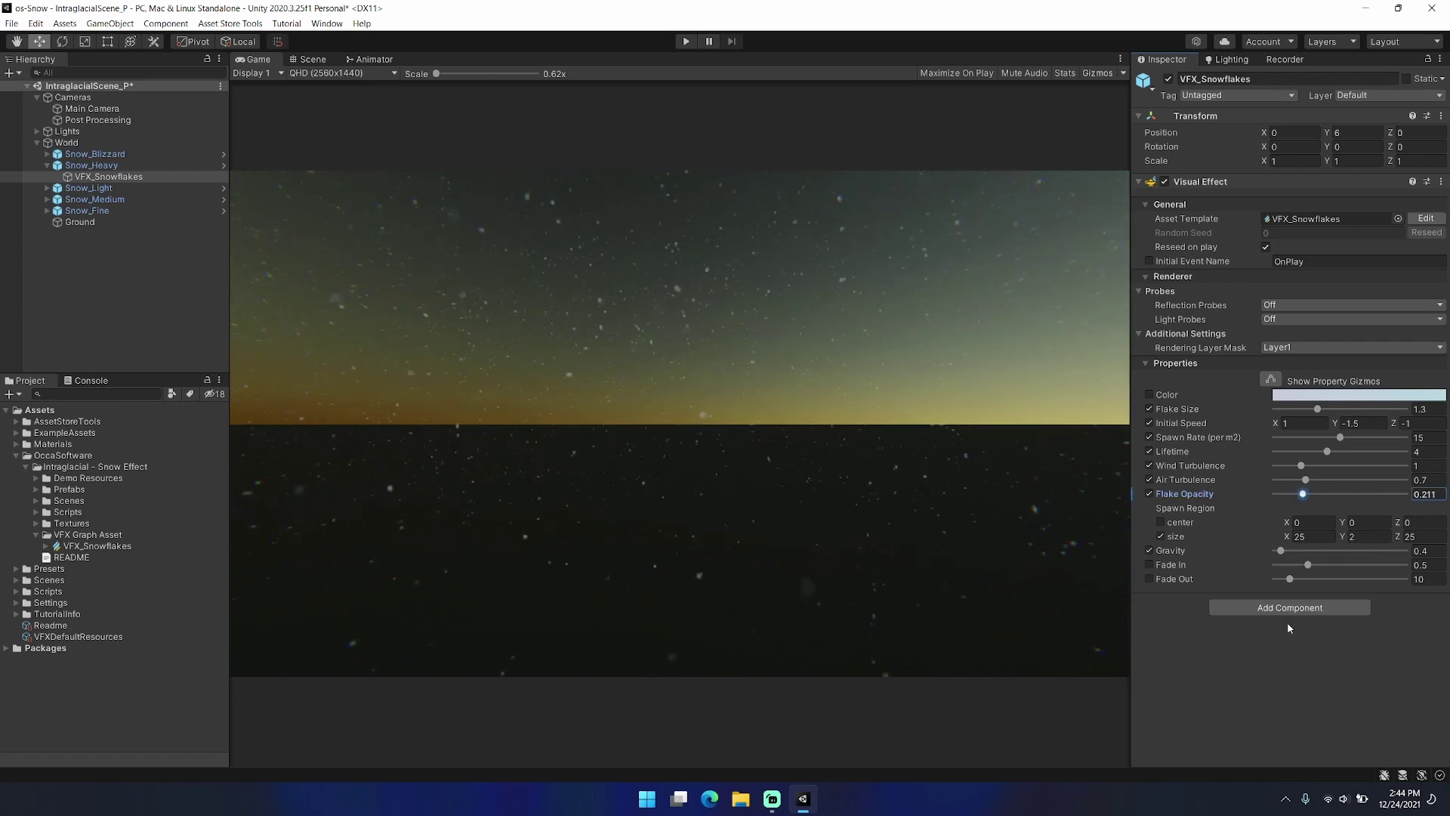
type("0.7")
key("Return")
Try a different Fade Out value on the heavy snow's VFX_Snowflakes effect and undo the change.
left_click(1300, 536)
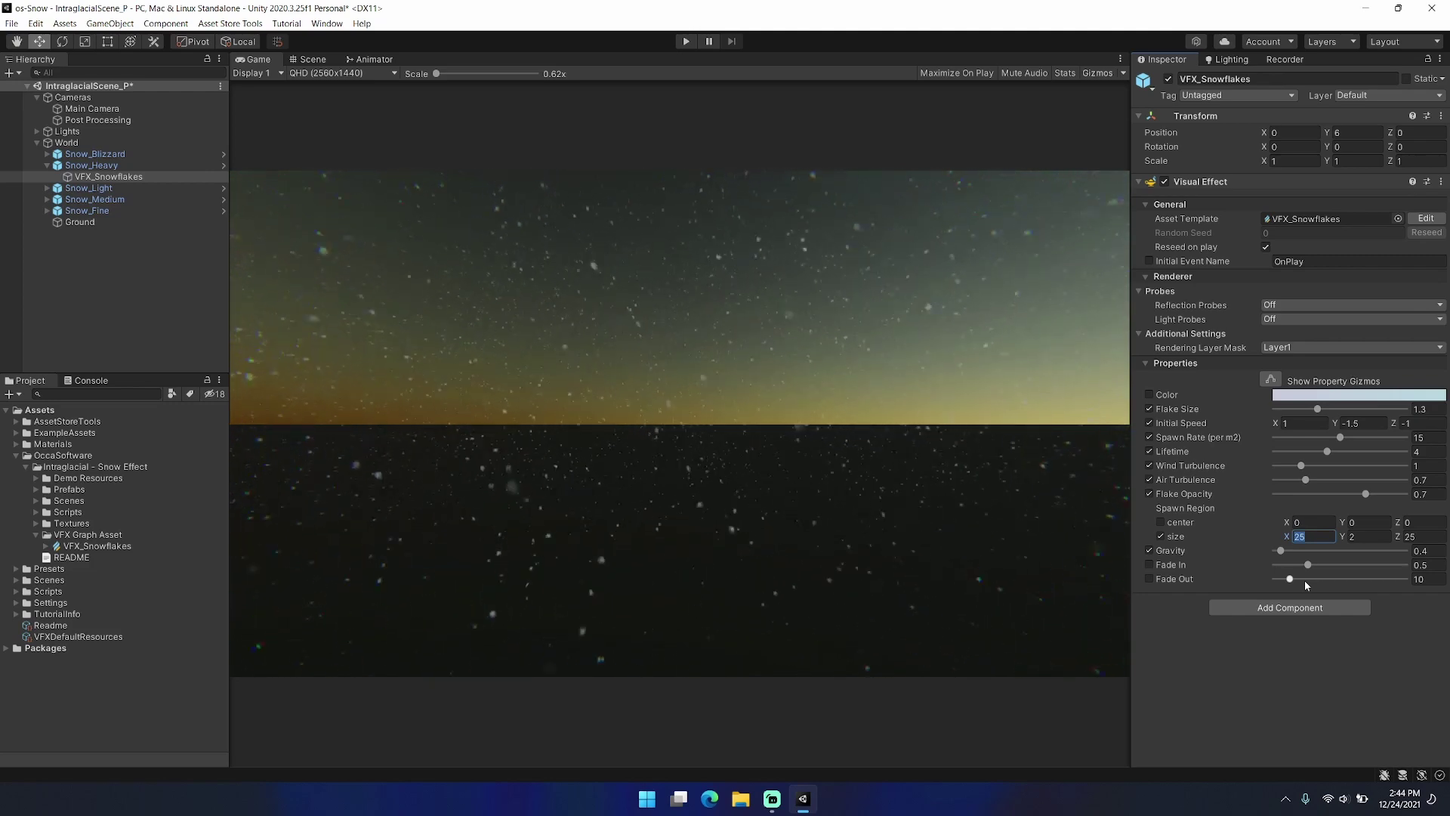
left_click_drag(1308, 582, 1317, 584)
key("ctrl+z")
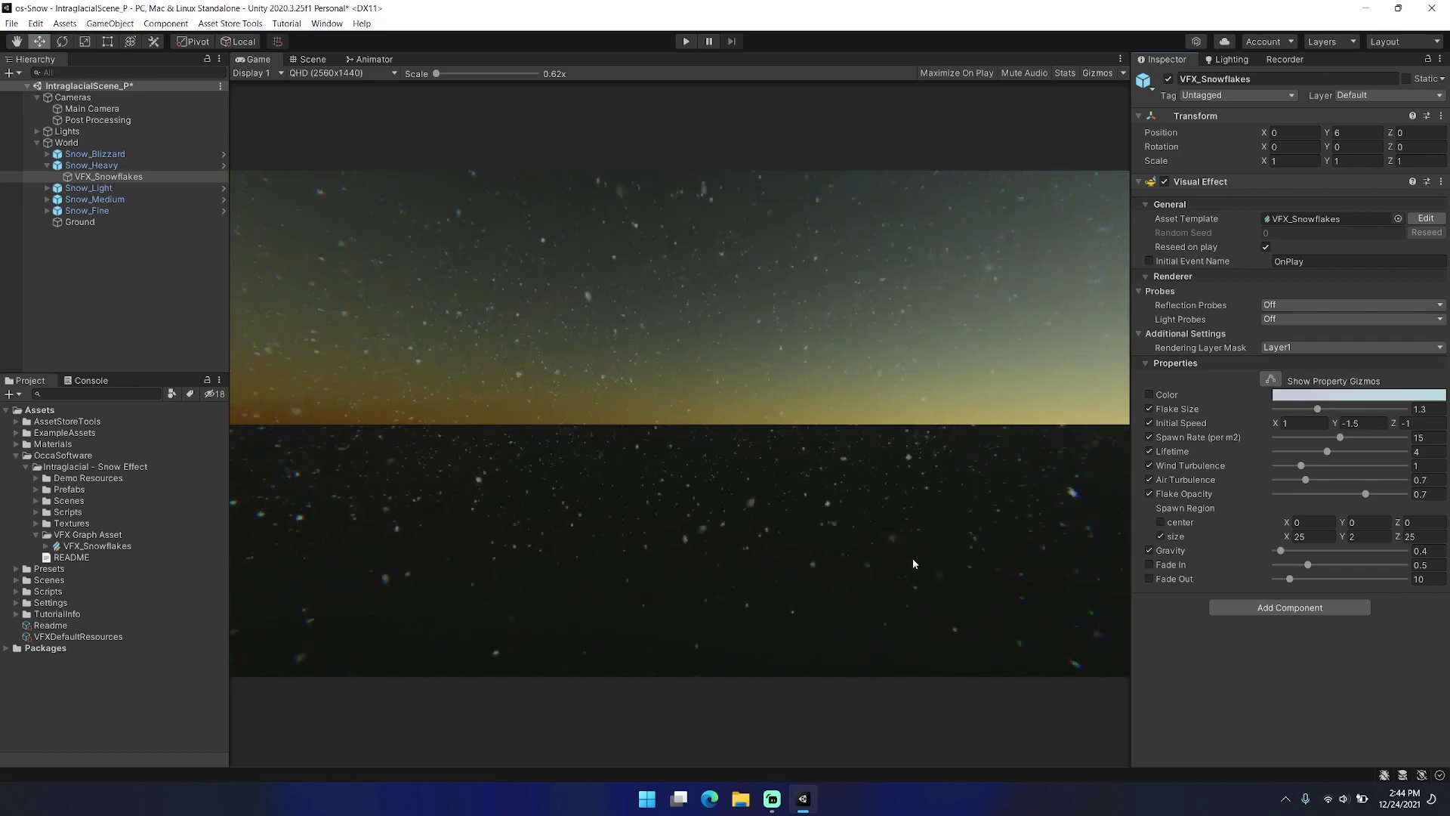
Try a Gravity of about 1.66 on the heavy snow, set it back to 0.4 and save the scene.
left_click_drag(1279, 552, 1300, 556)
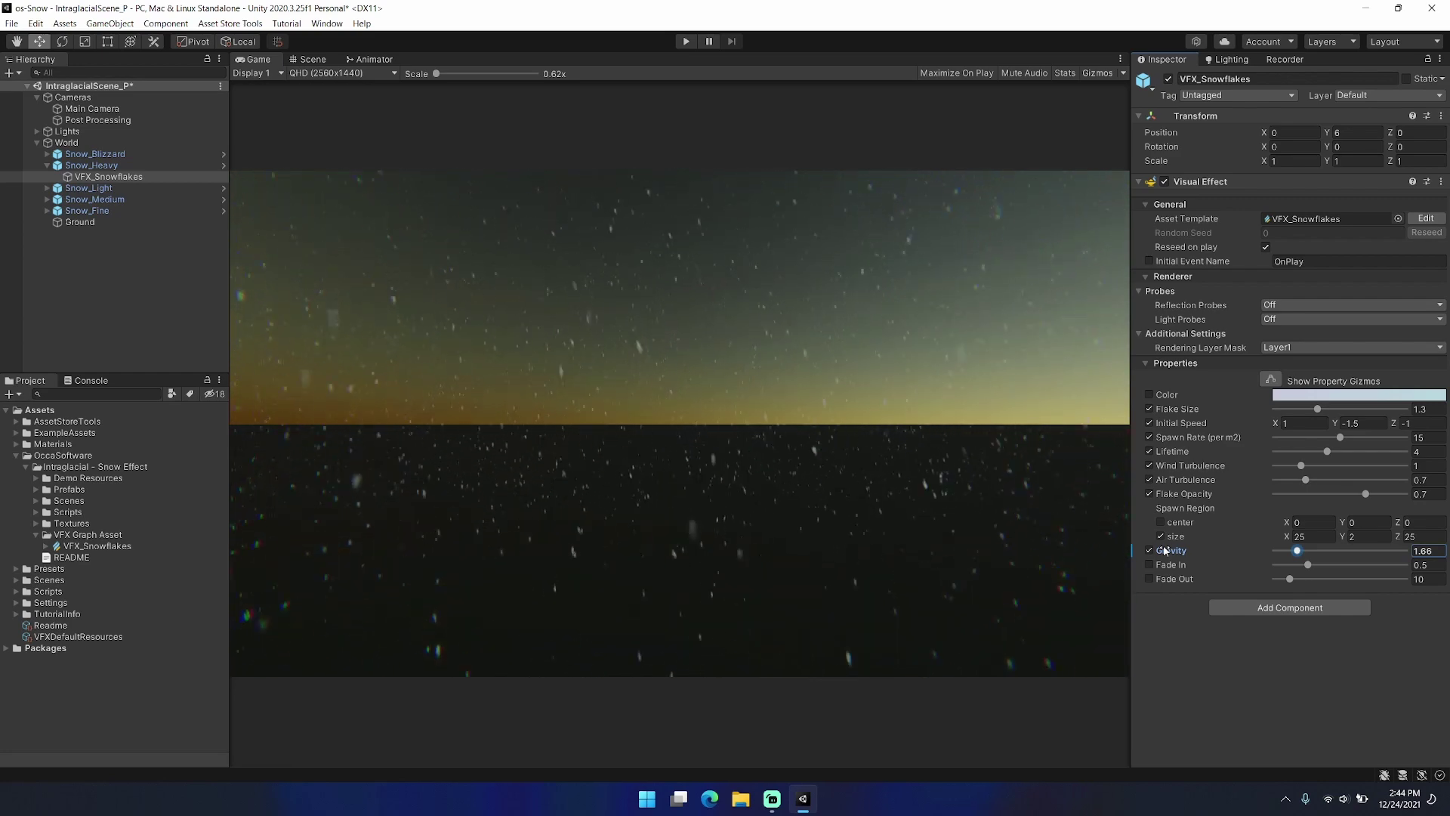
left_click(1280, 550)
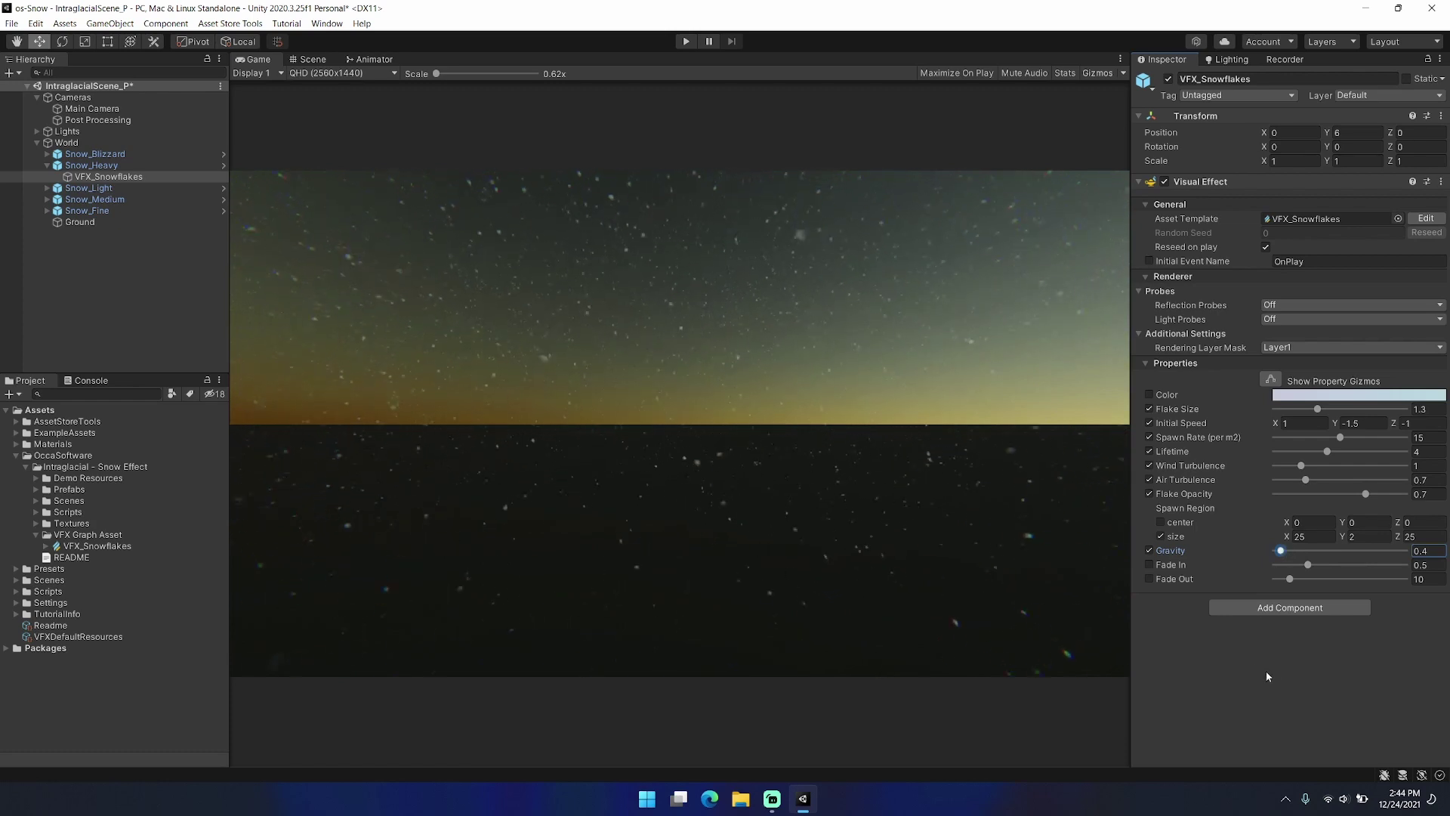
key("ctrl+s")
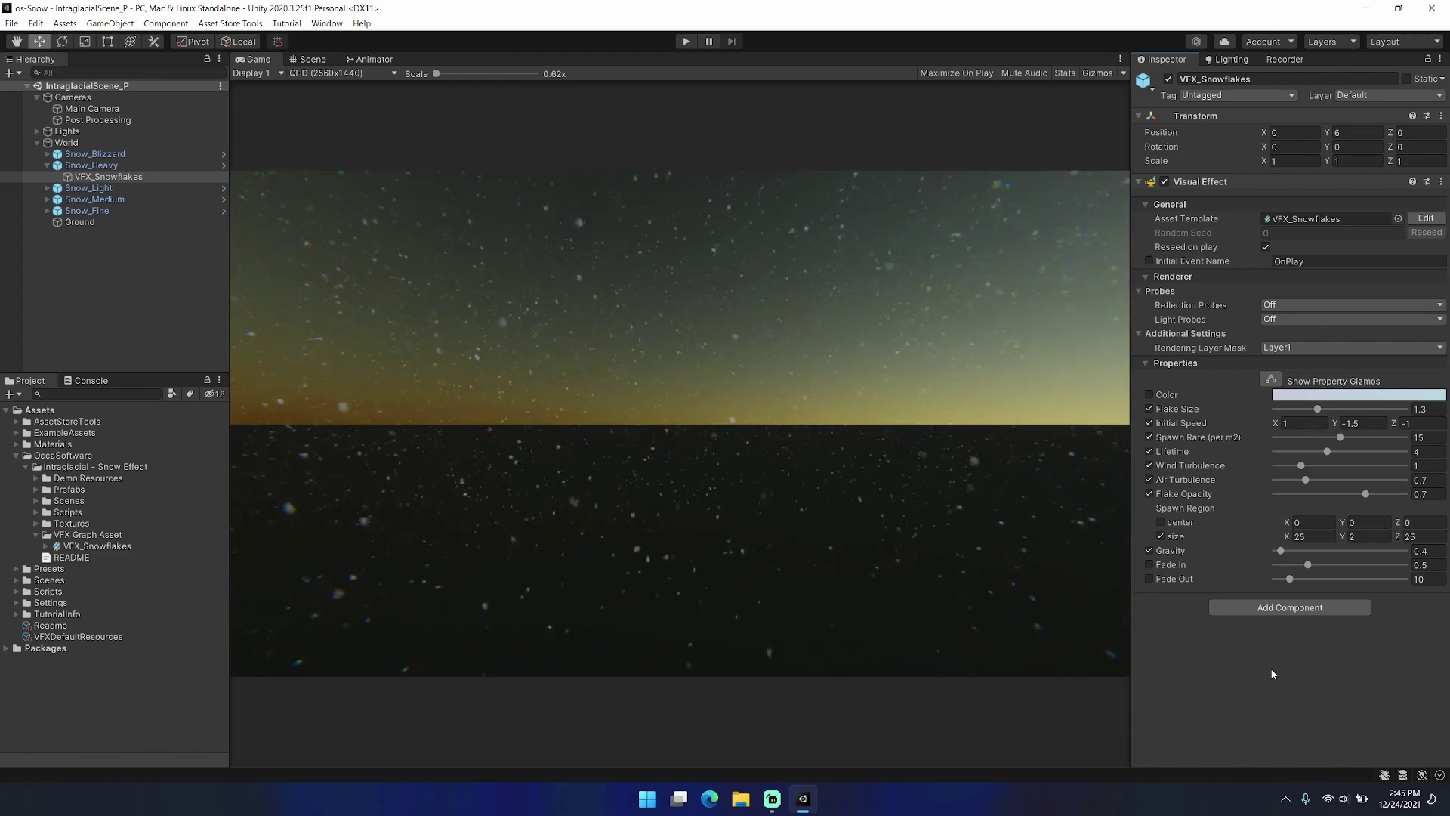
Set the Main Camera's X position to 0 and start playing the scene.
left_click(48, 165)
left_click(120, 238)
left_click(91, 108)
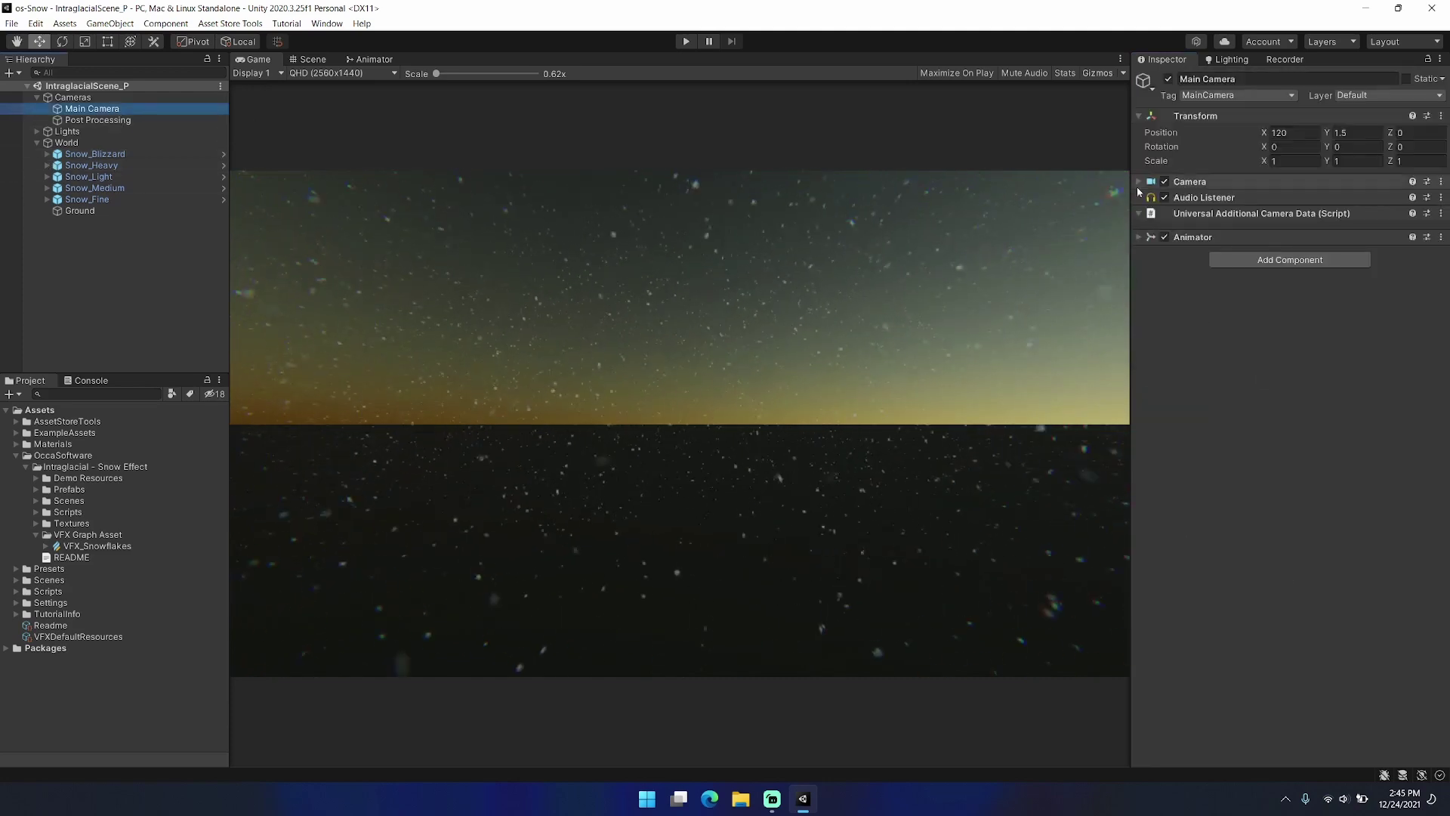
double_click(1284, 132)
type("0")
key("Return")
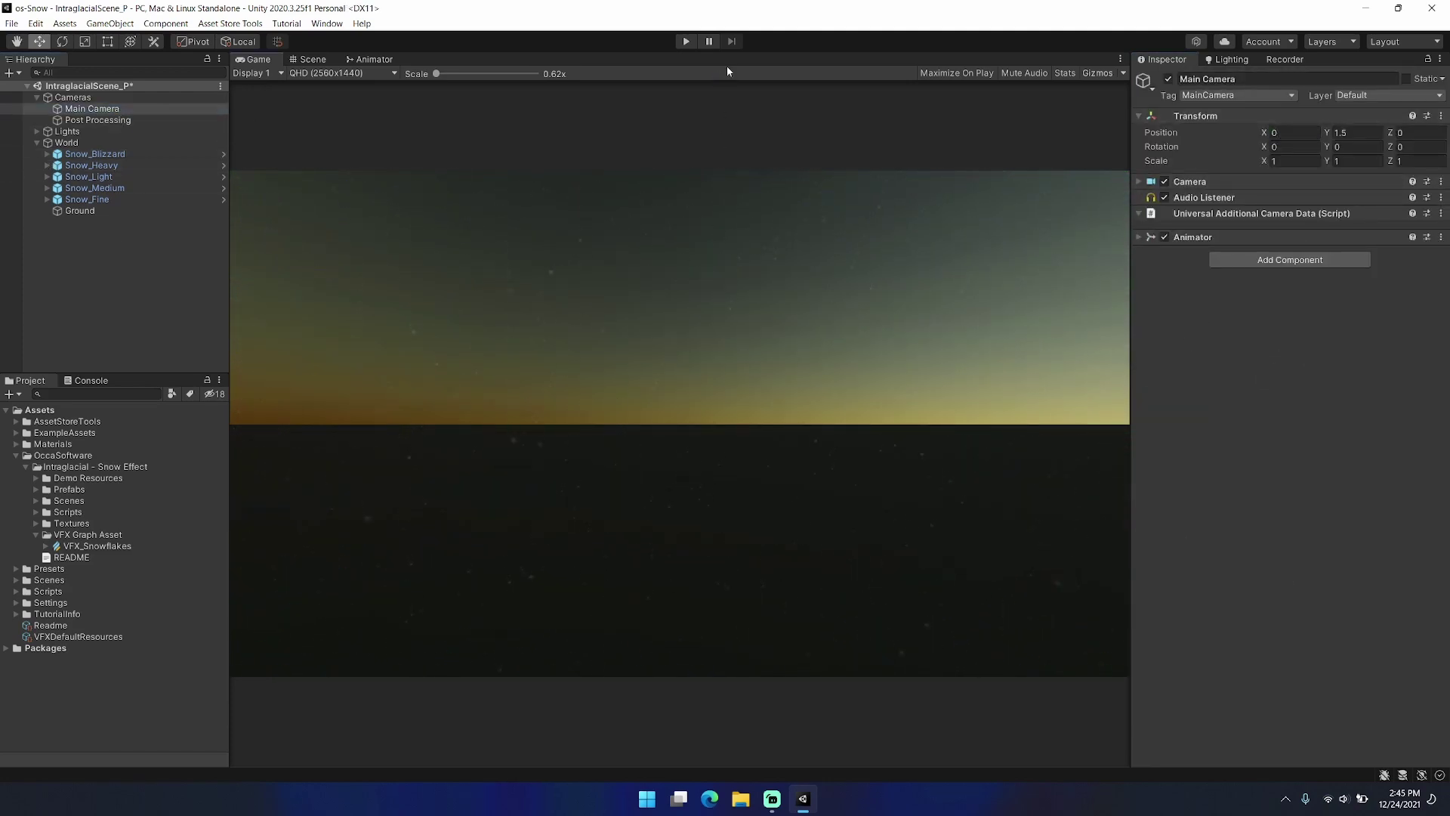
left_click(685, 41)
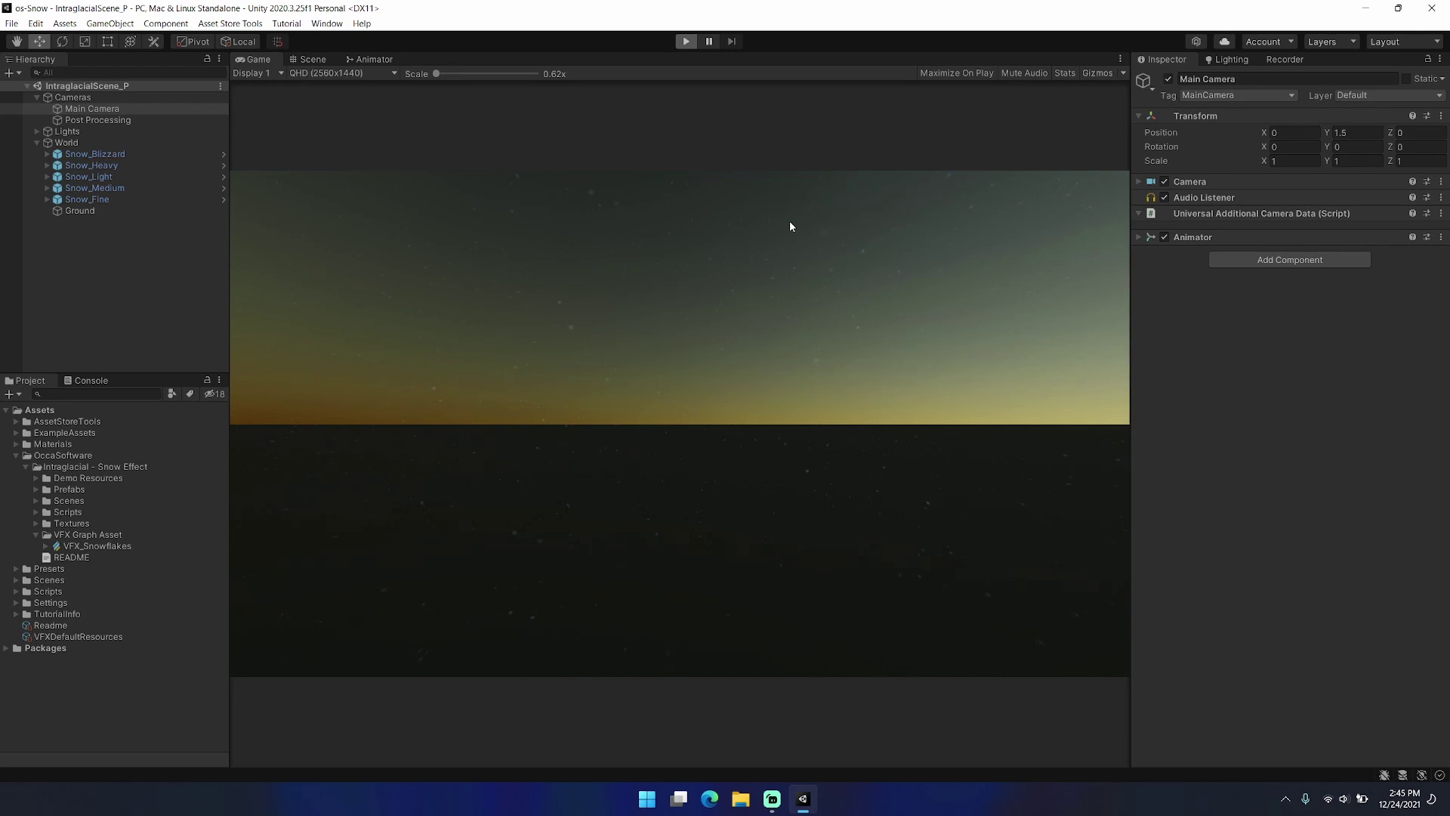